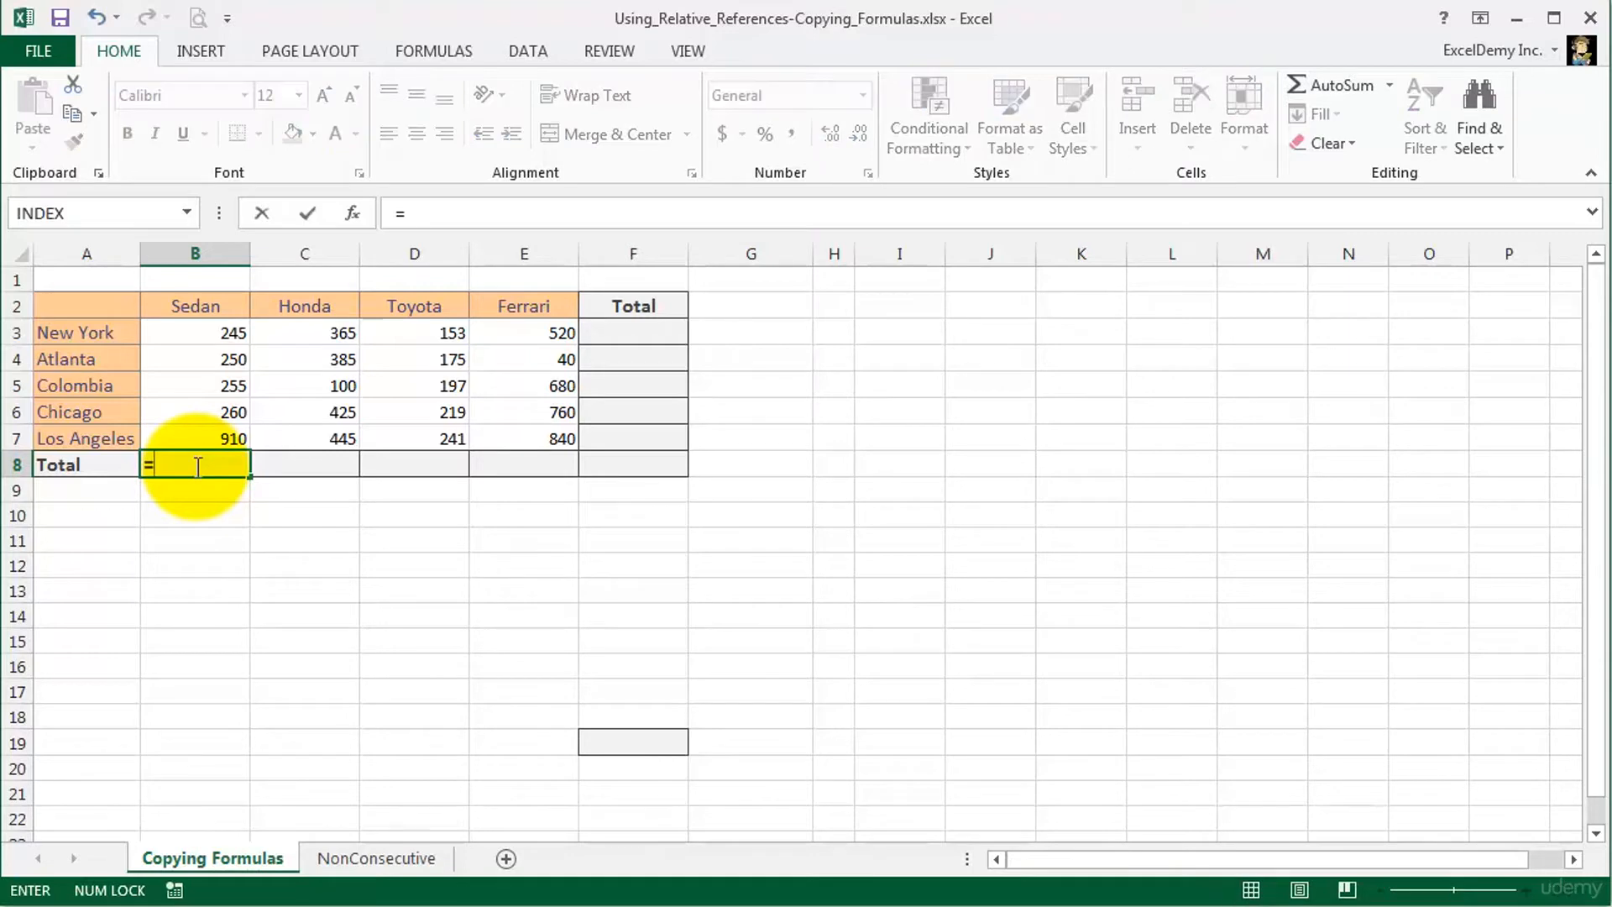
Step: Complete the Sedan total in B8 with a SUM formula over B3:B7
type("(")
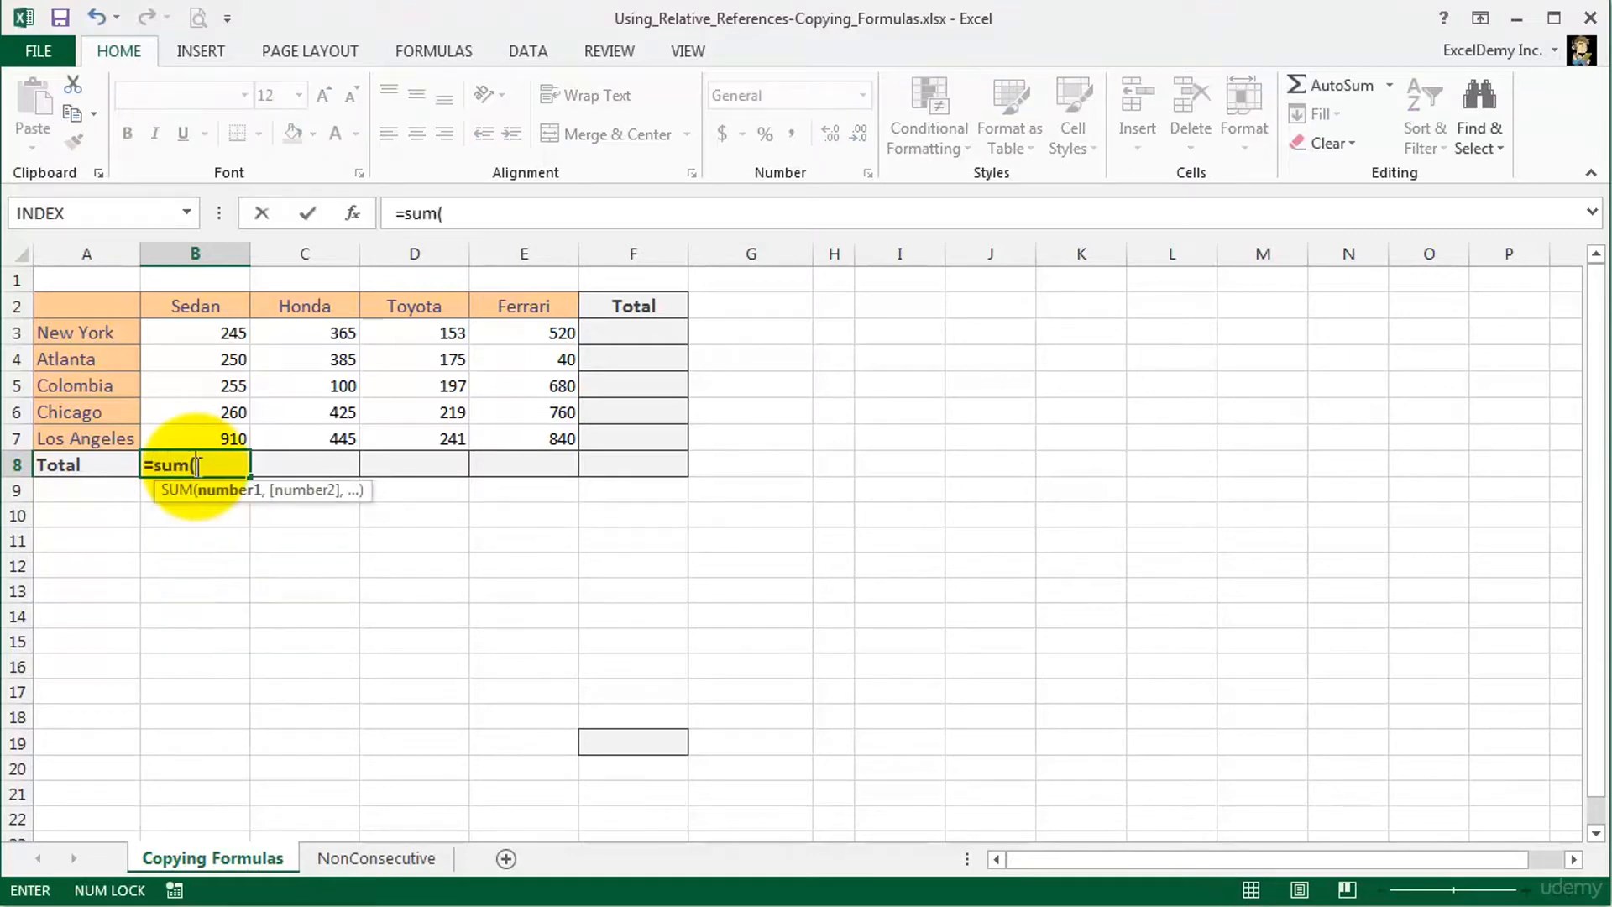
left_click_drag(194, 330, 202, 431)
type(")")
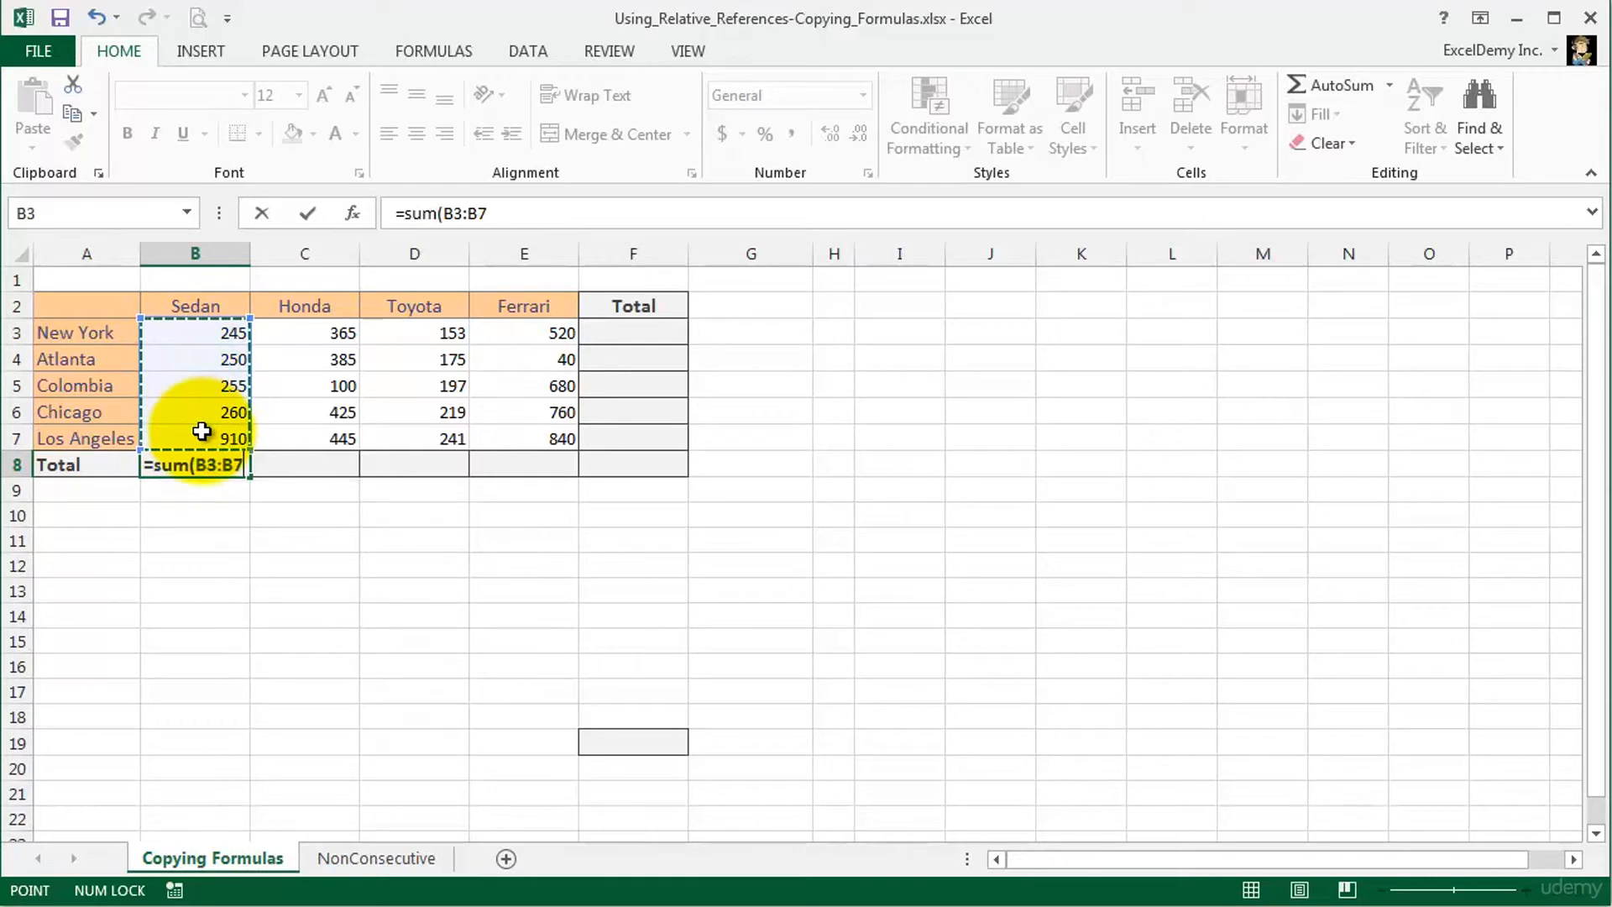
key("Return")
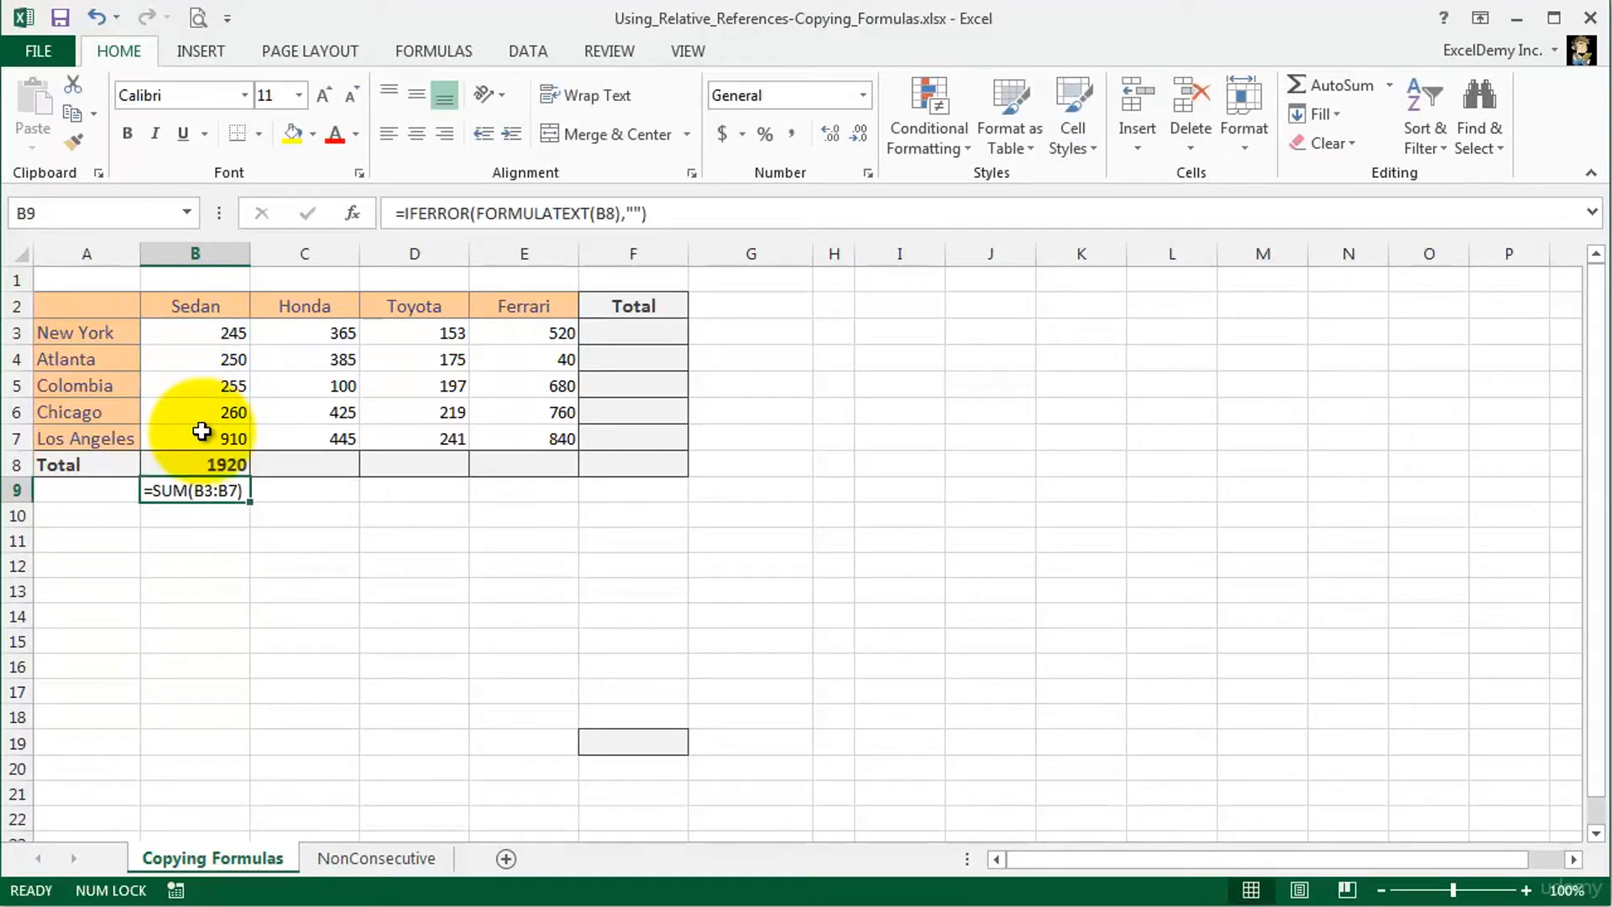
Step: Copy the Sedan total formula from B8 into the Honda total cell C8
key("Up")
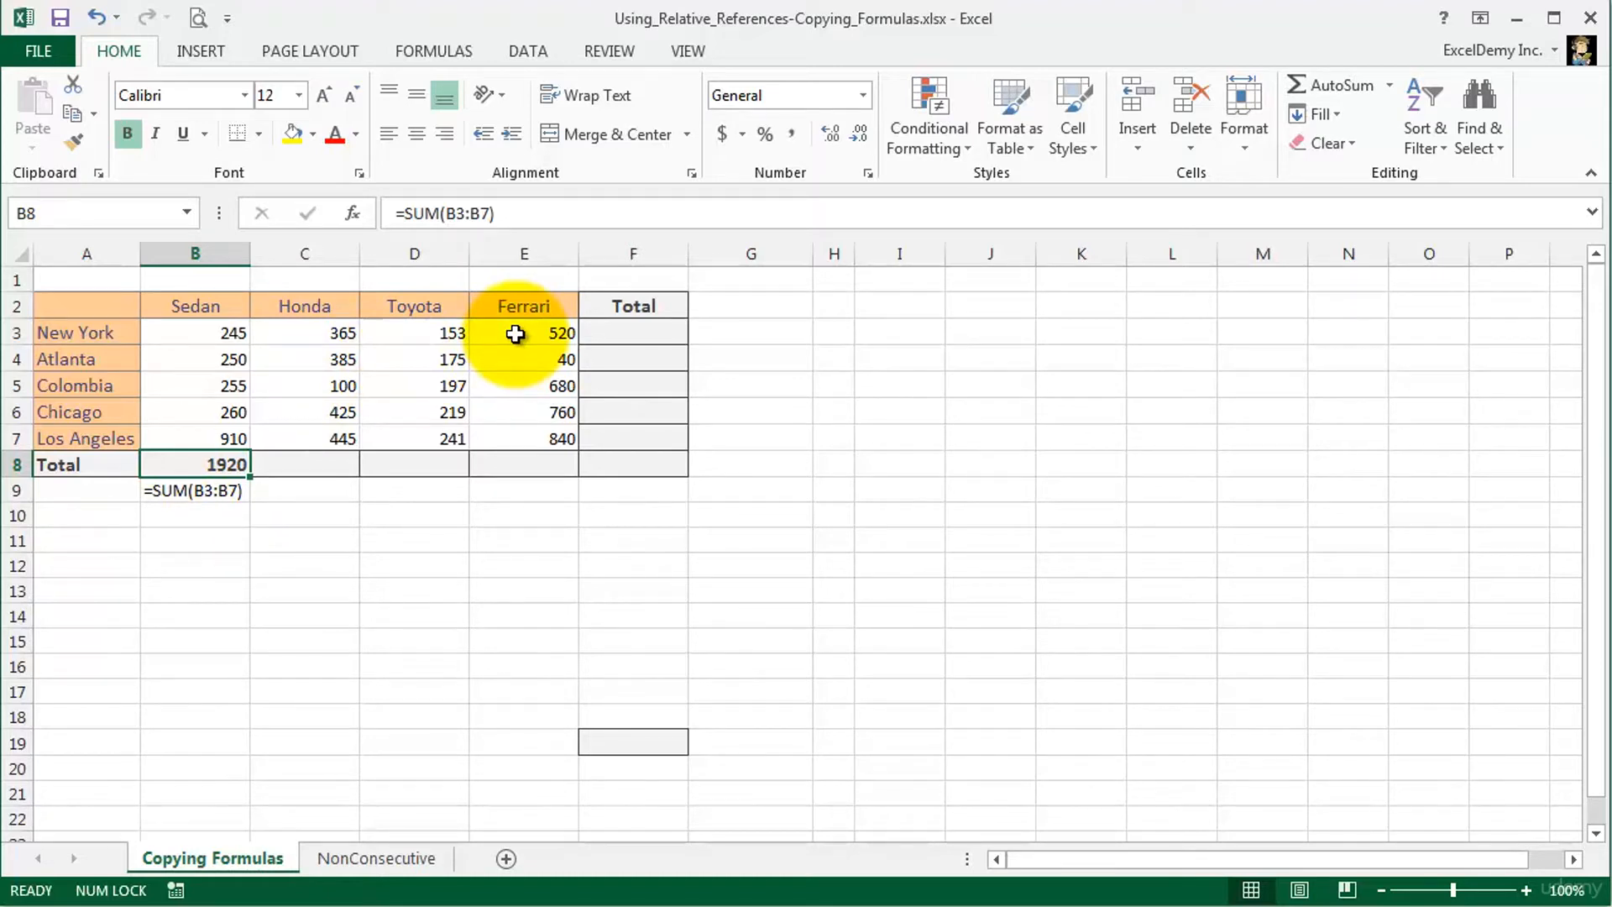
right_click(174, 465)
left_click(216, 504)
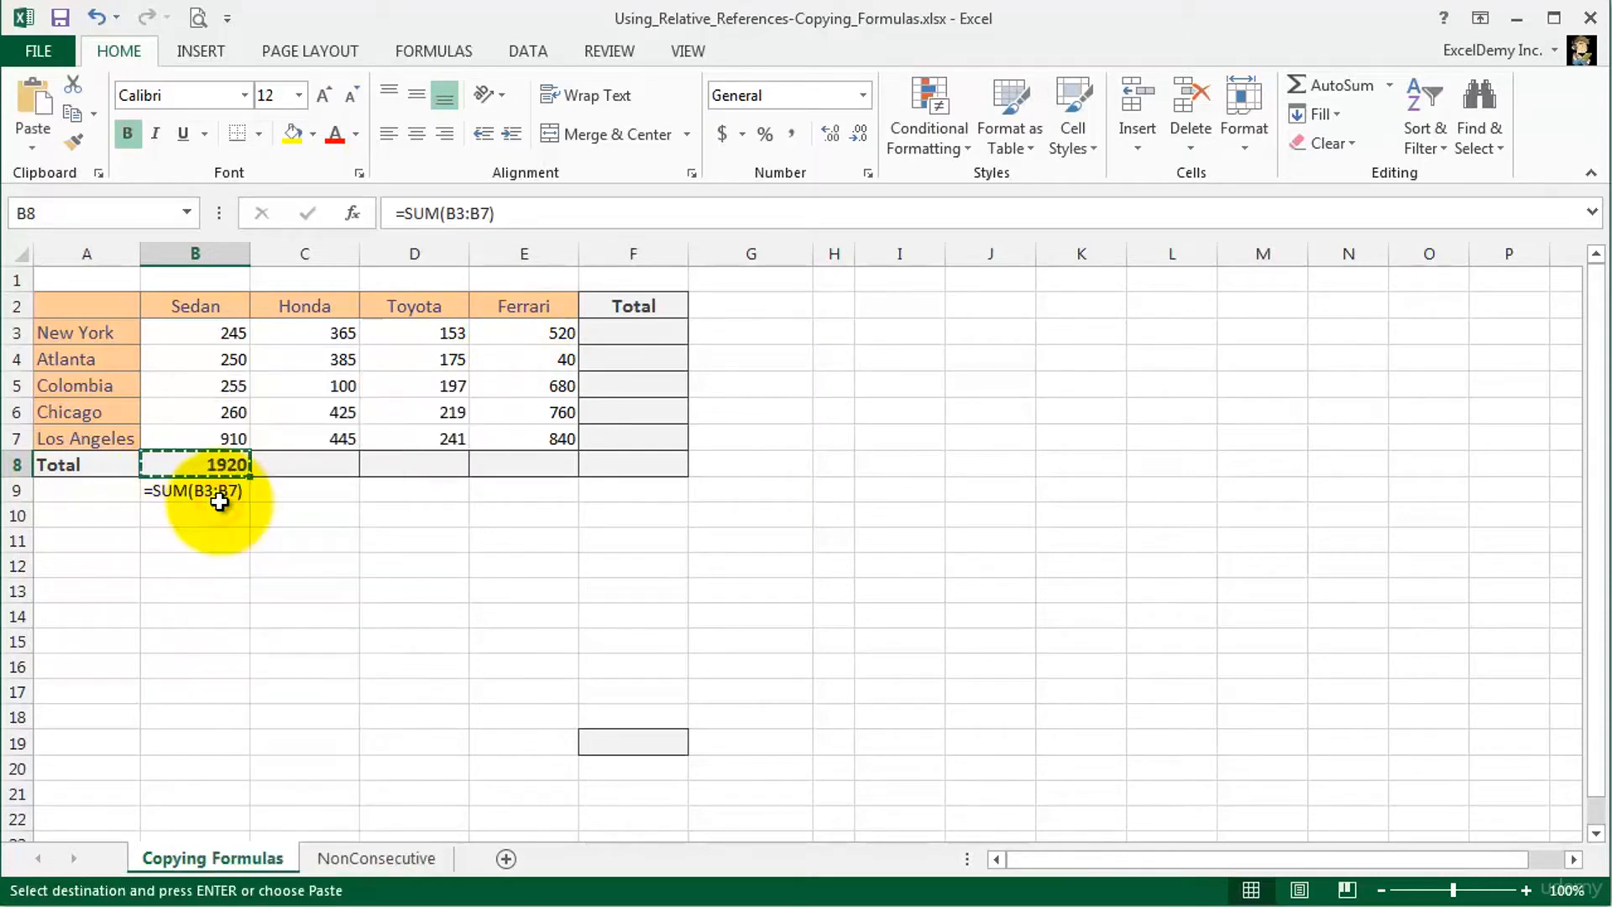
left_click(298, 464)
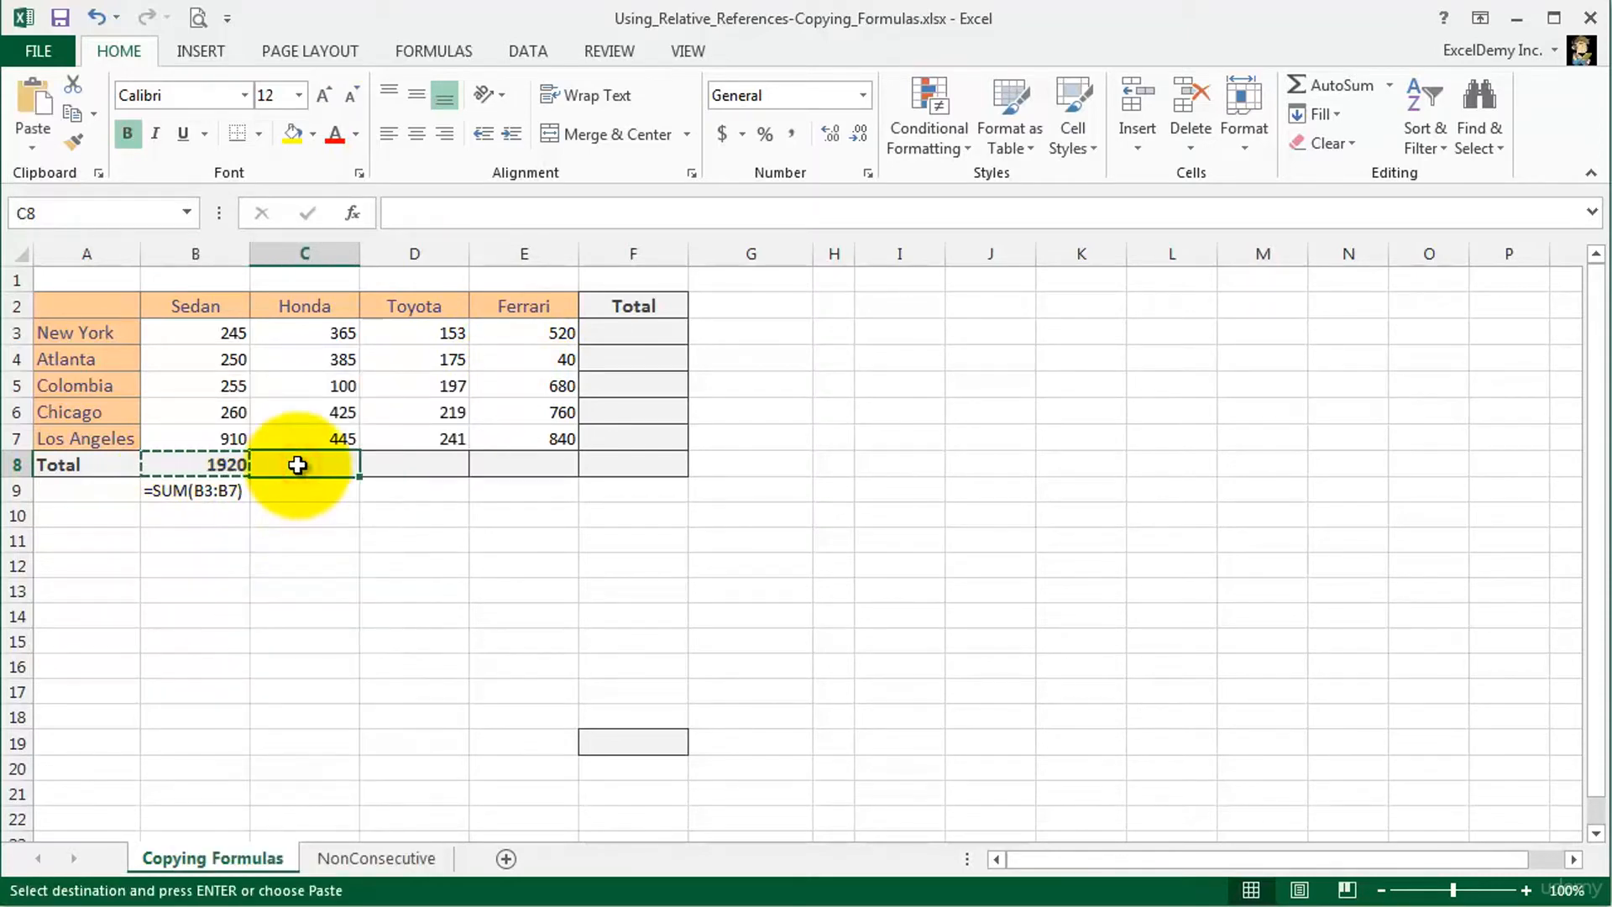
right_click(299, 466)
left_click(348, 567)
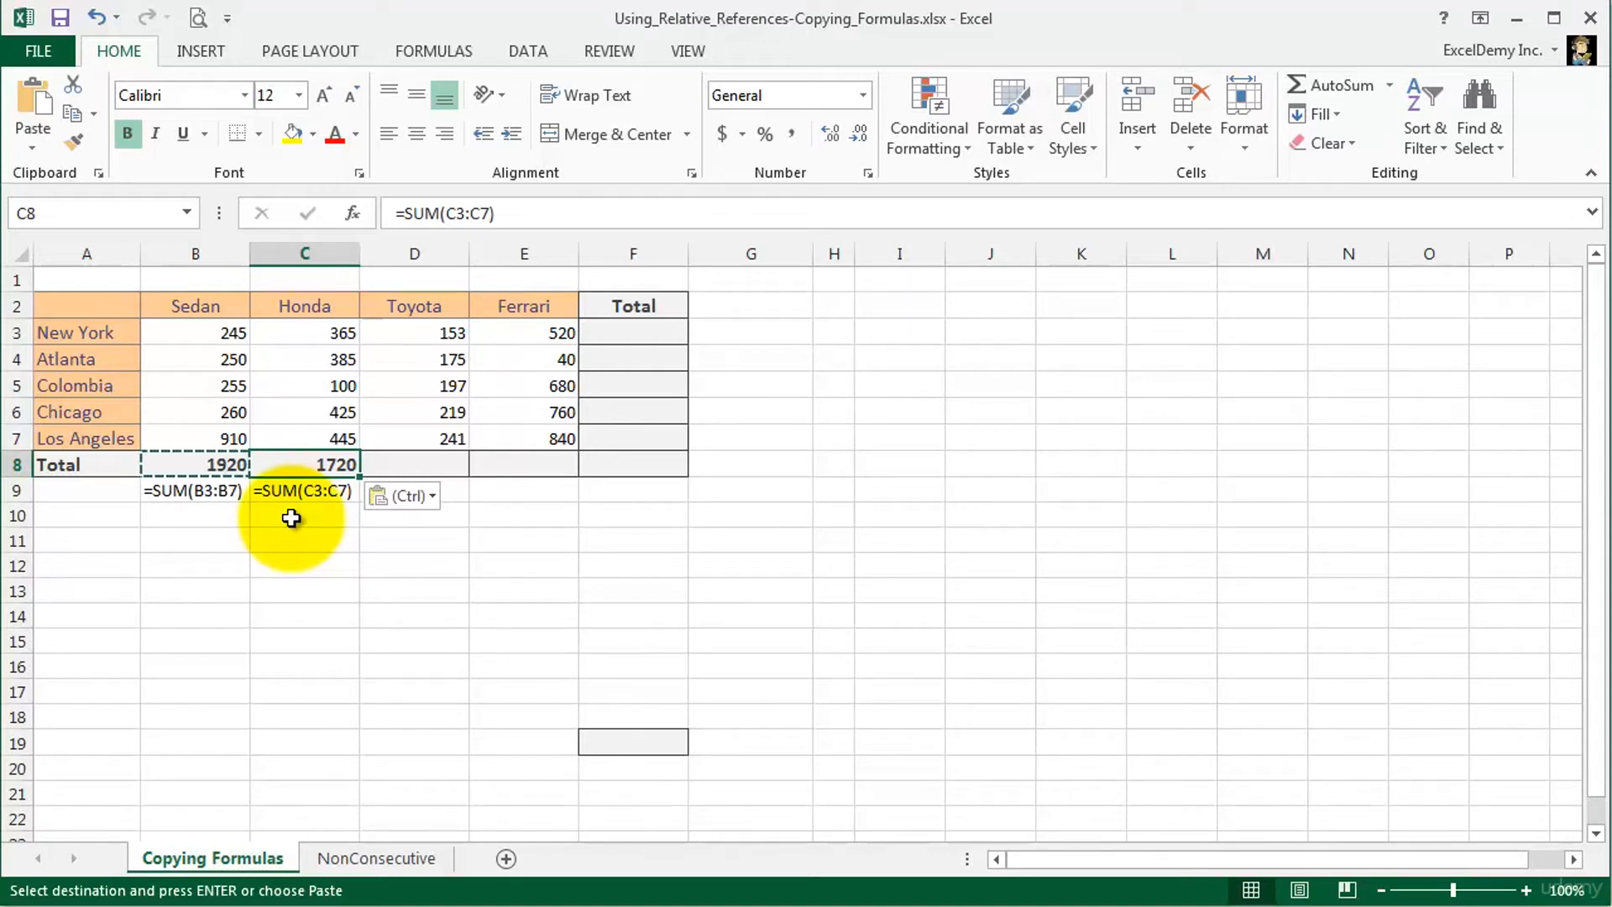
key("Escape")
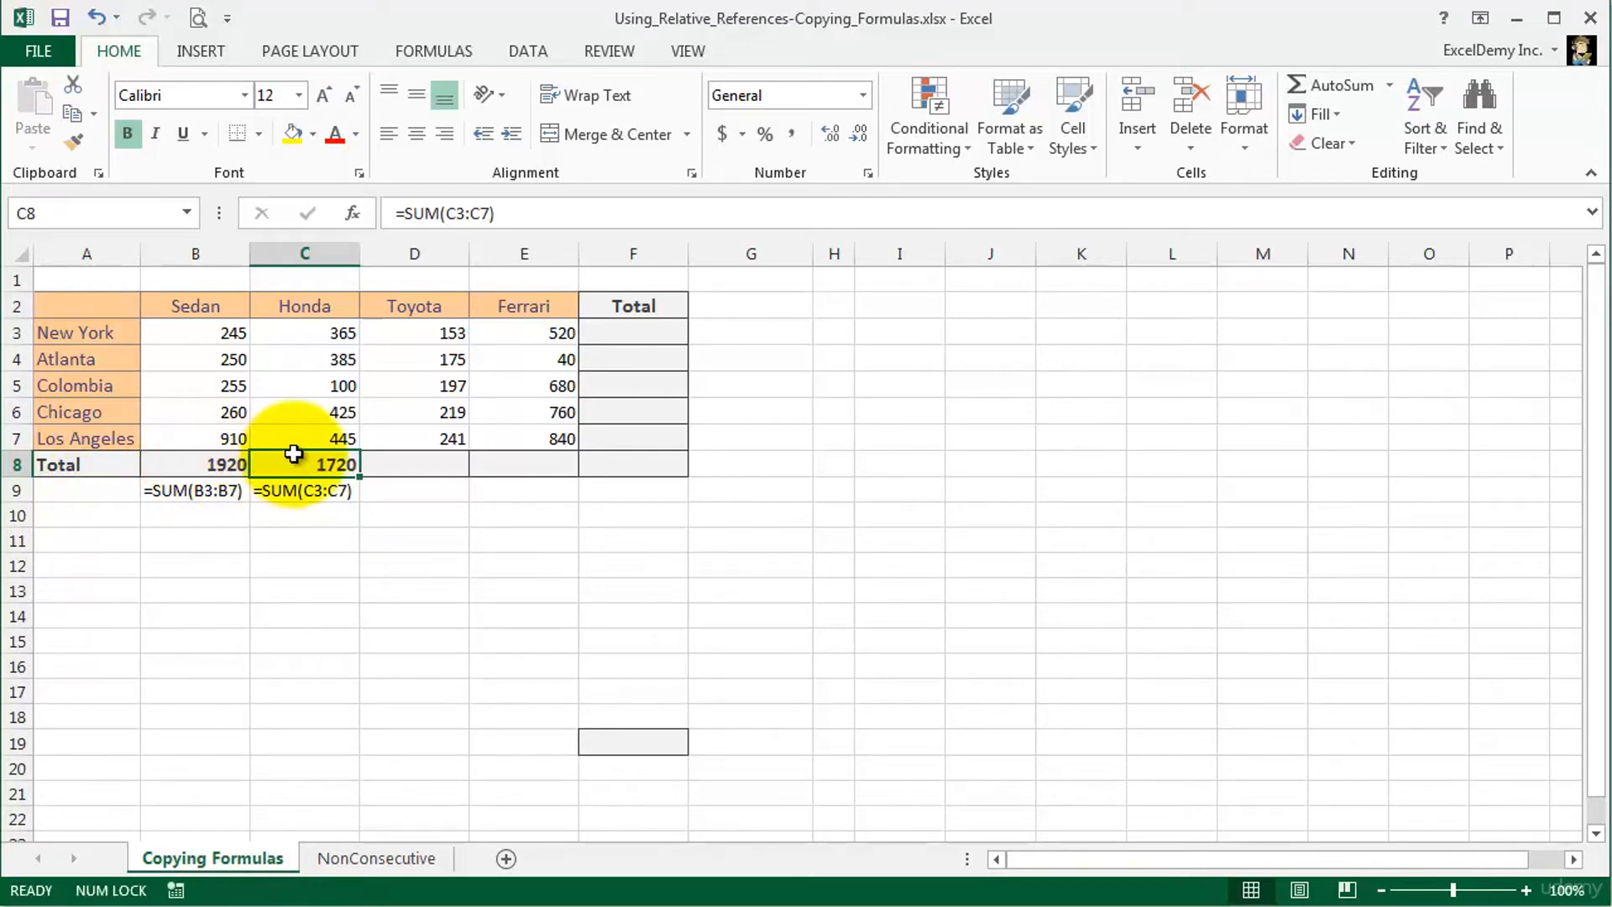
Step: Inspect the ranges referenced by the total formulas in B8 and C8 without changing them
left_click(187, 465)
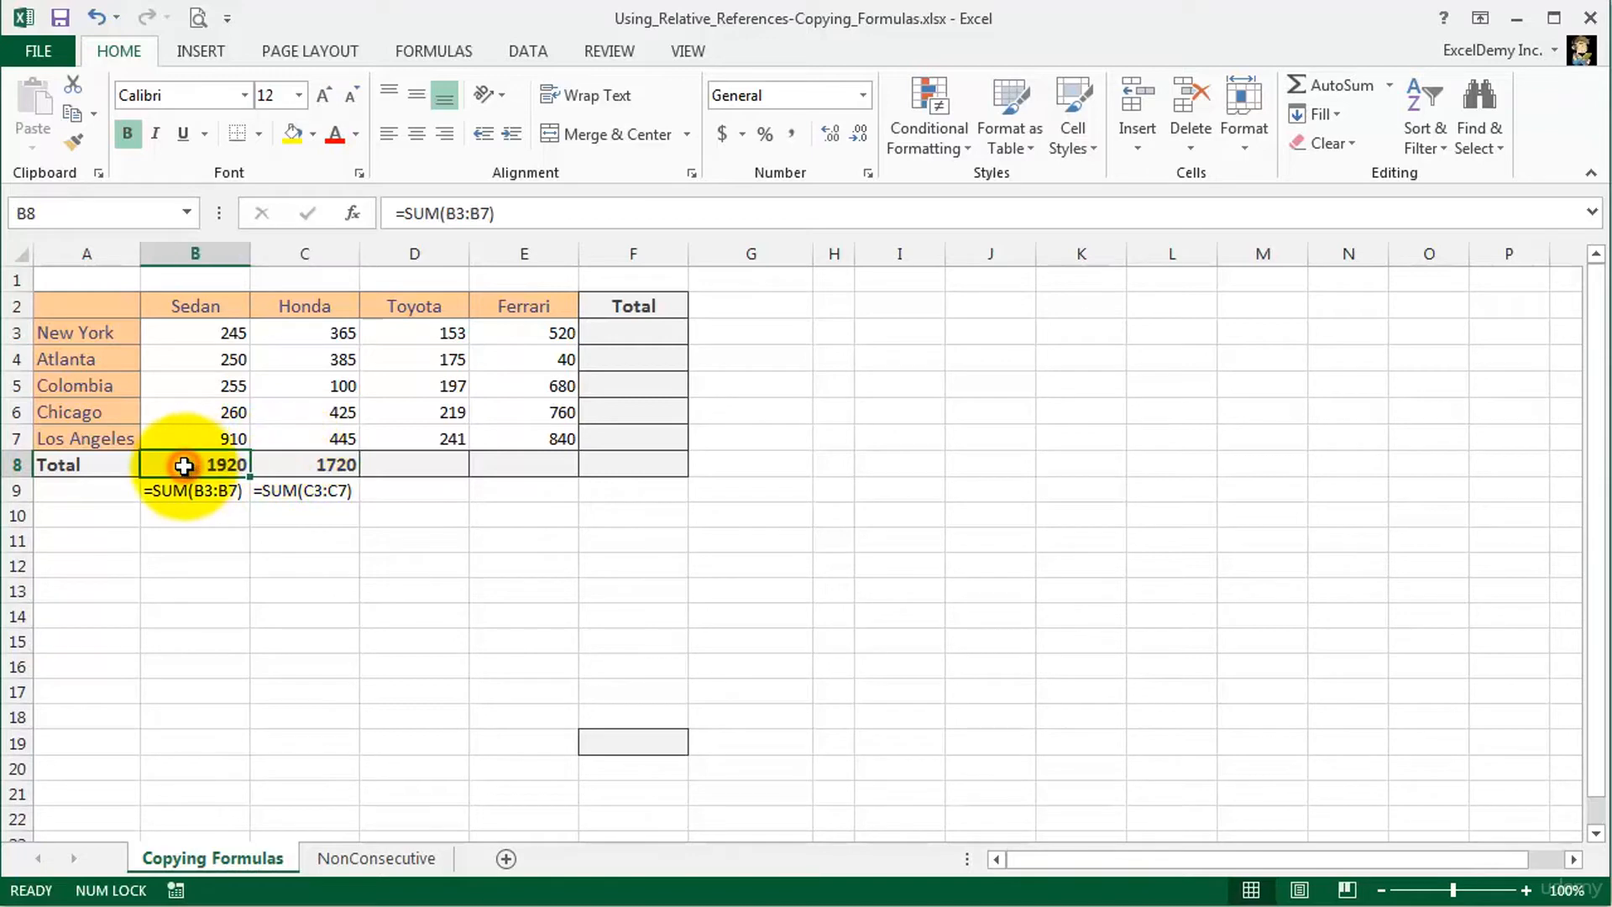
double_click(186, 466)
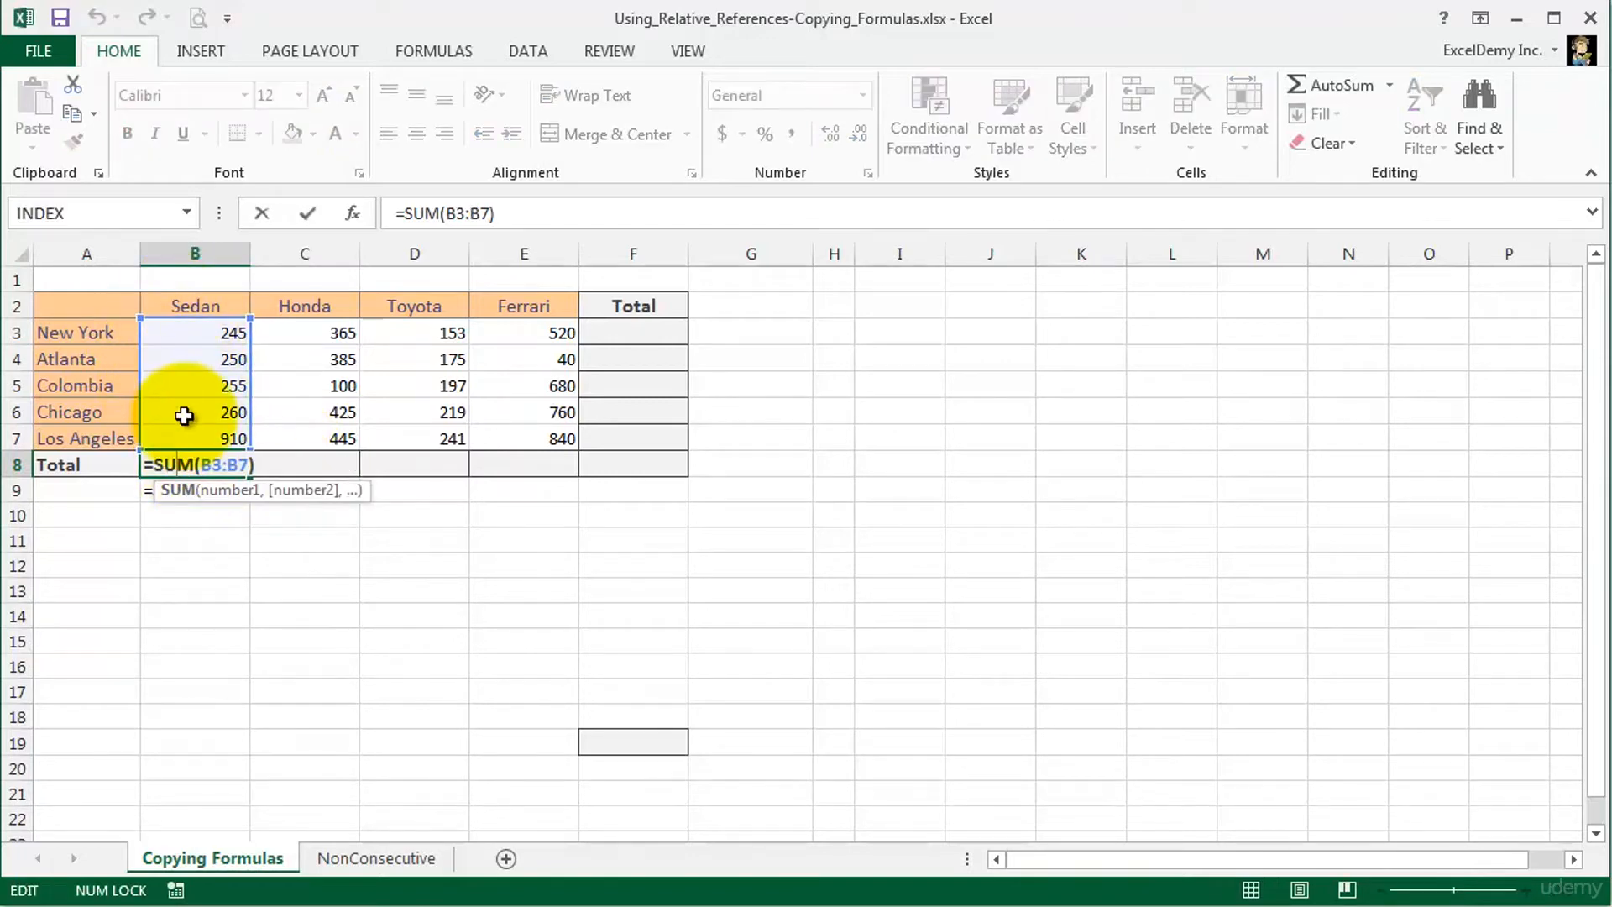
key("Escape")
double_click(302, 464)
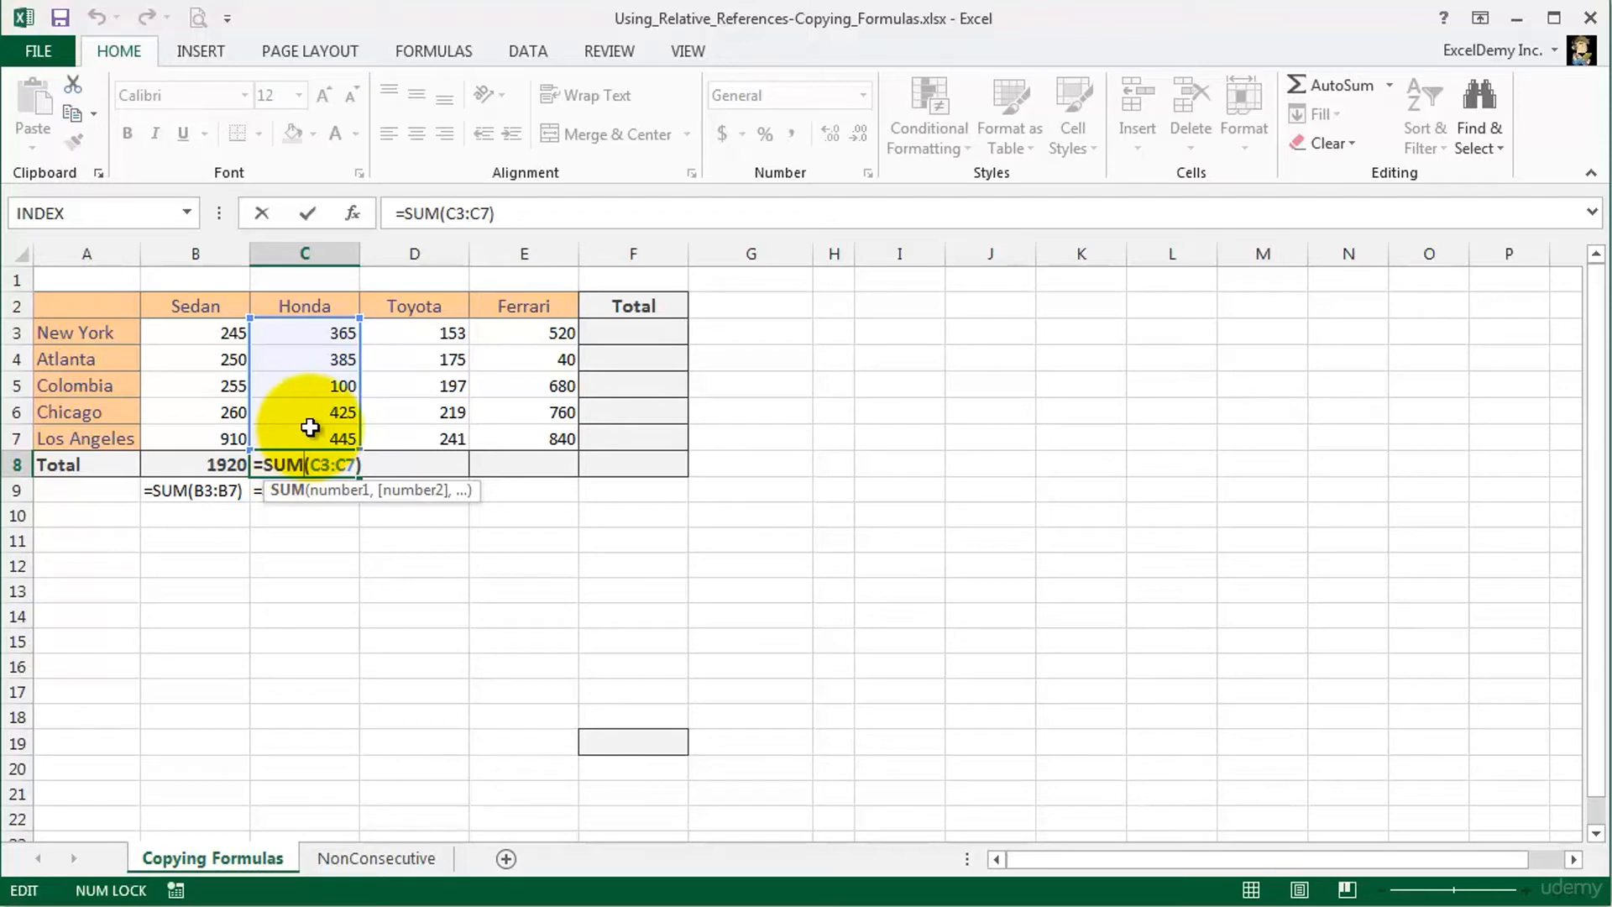
key("Escape")
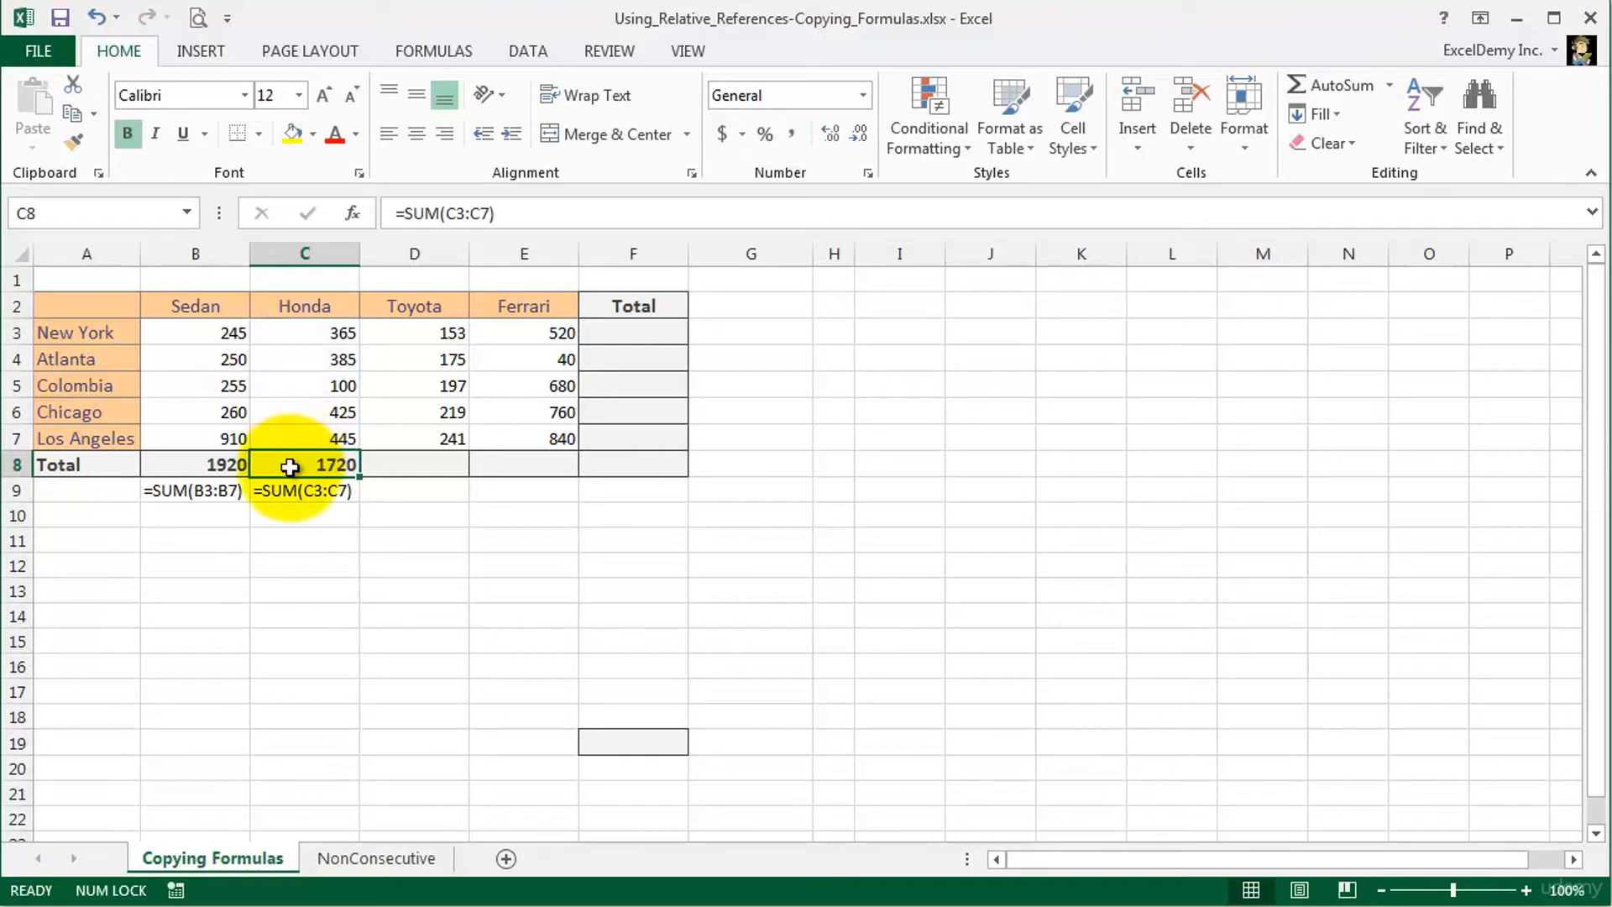
Step: Copy the Honda total formula from C8 into F19 and check which range the pasted formula references
right_click(291, 466)
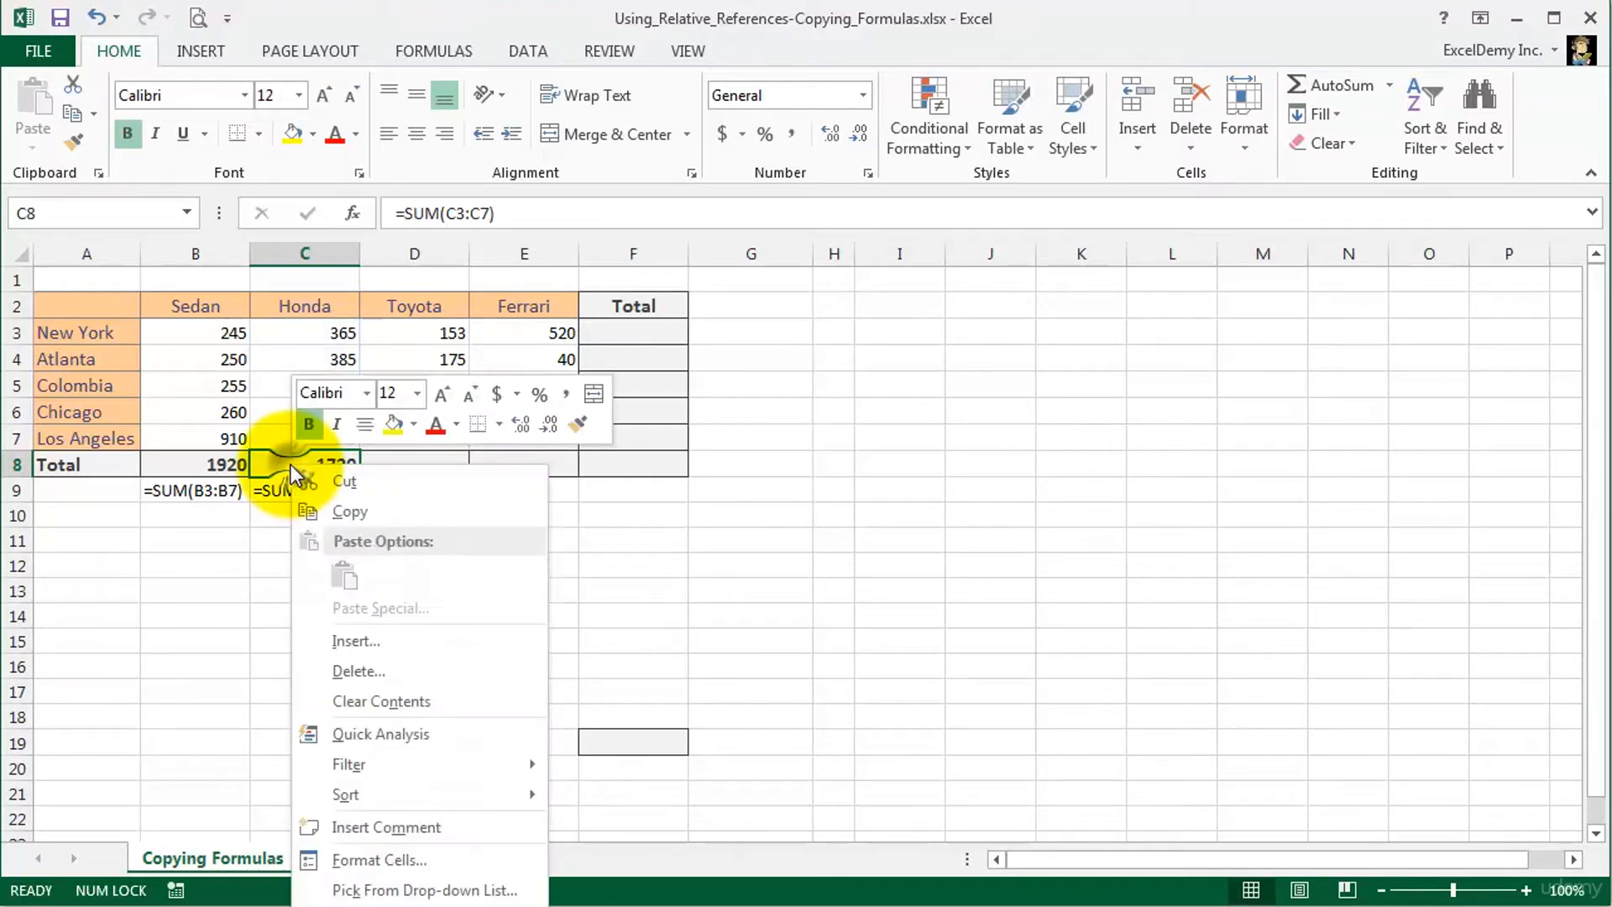
left_click(335, 508)
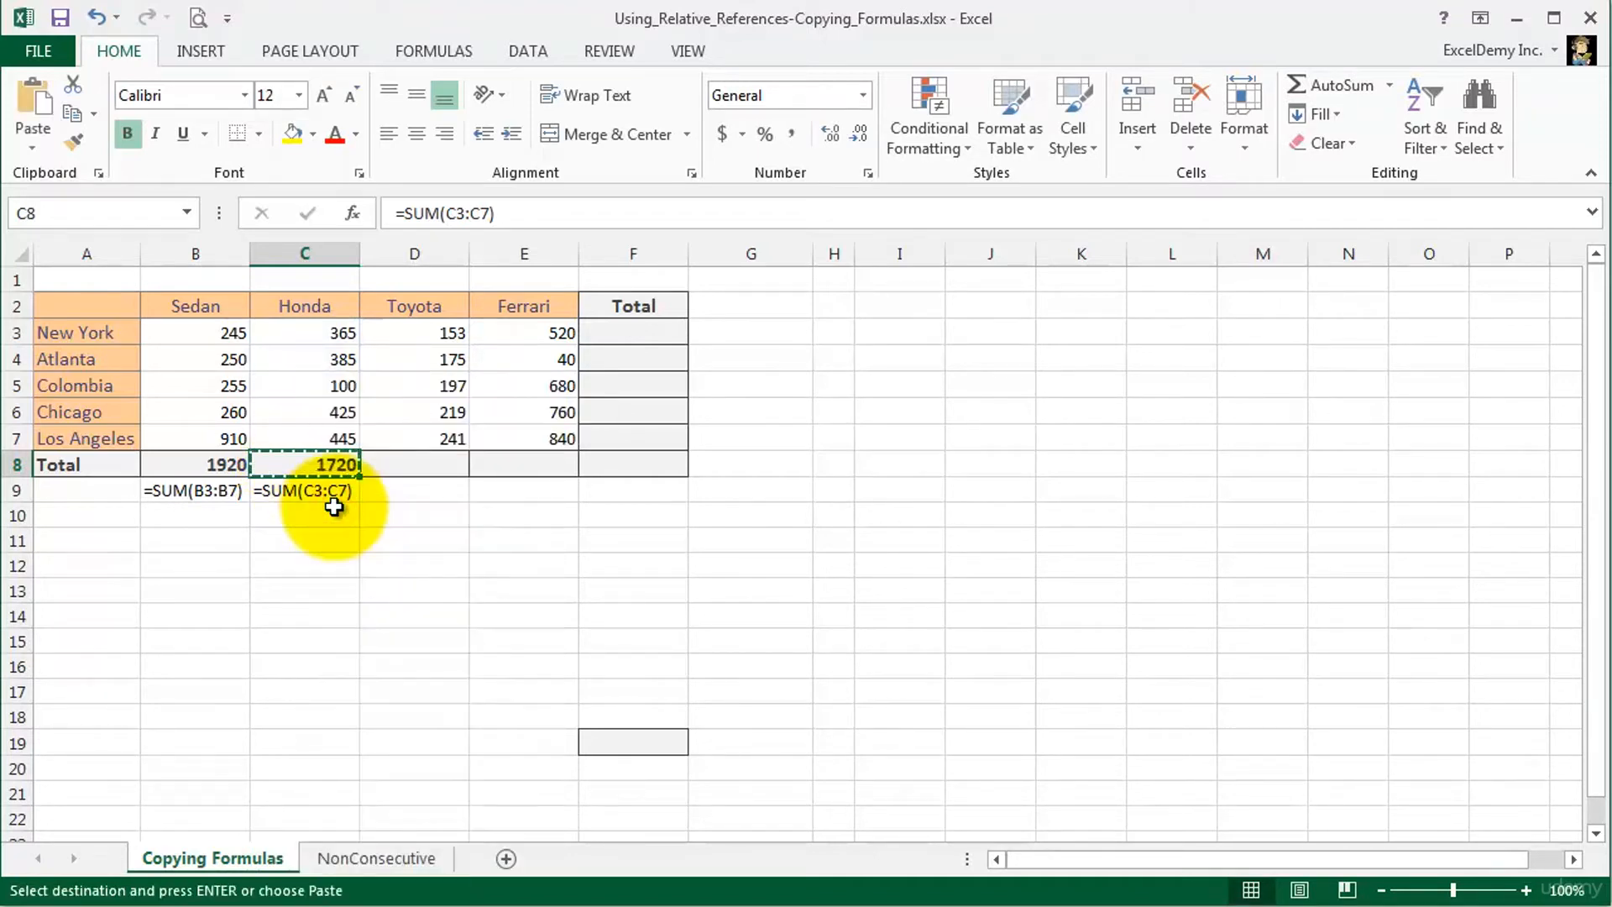
left_click(629, 743)
right_click(633, 742)
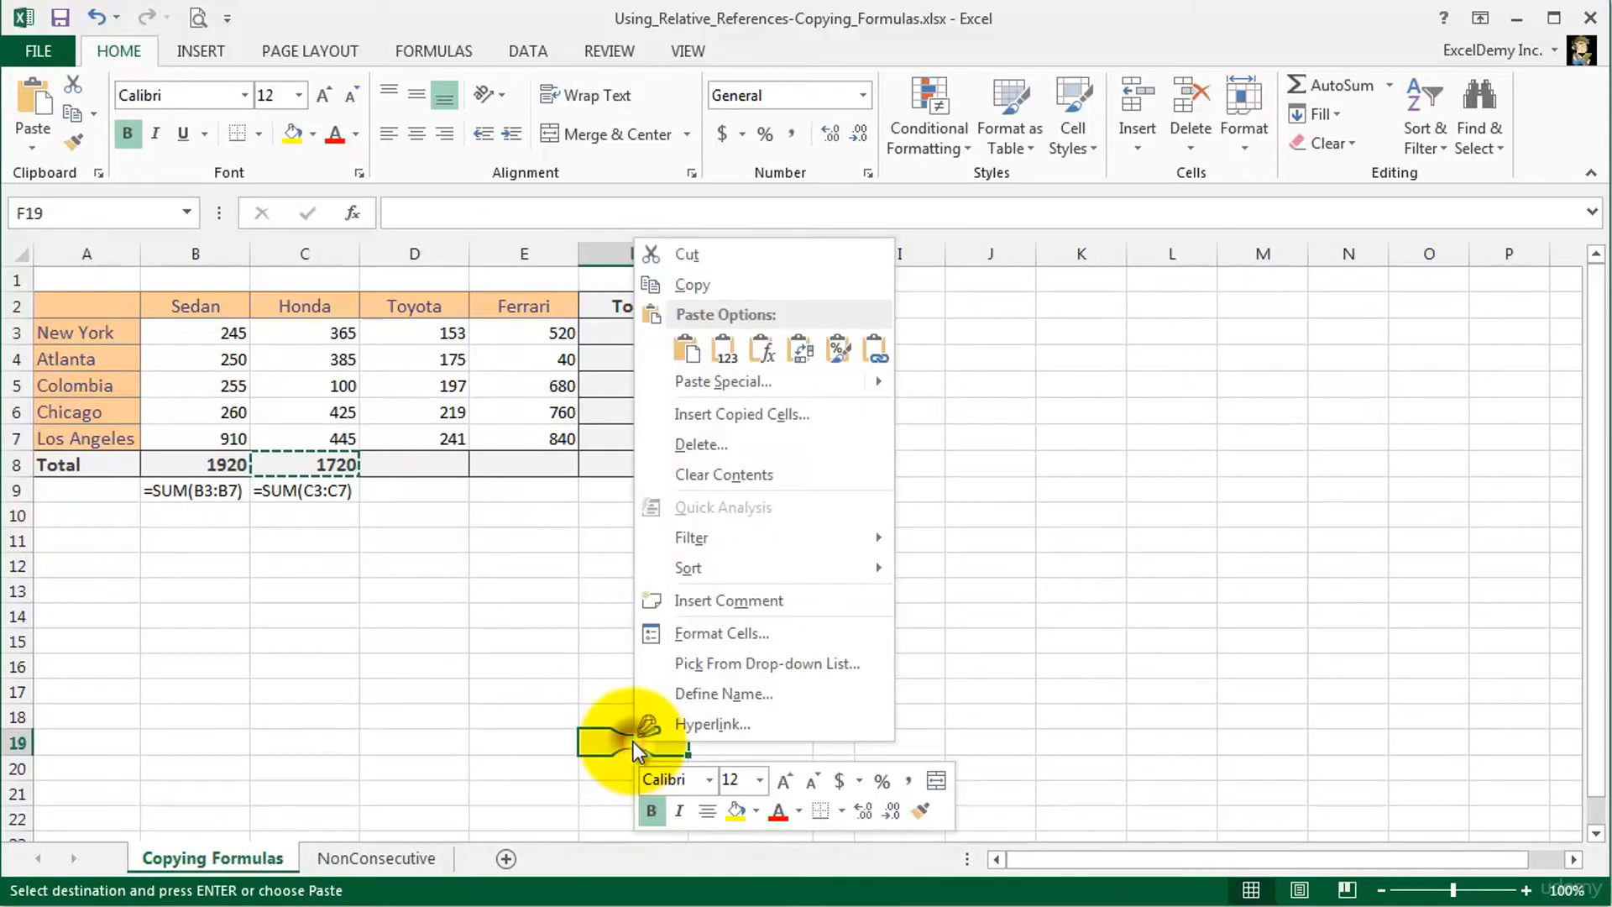
left_click(687, 351)
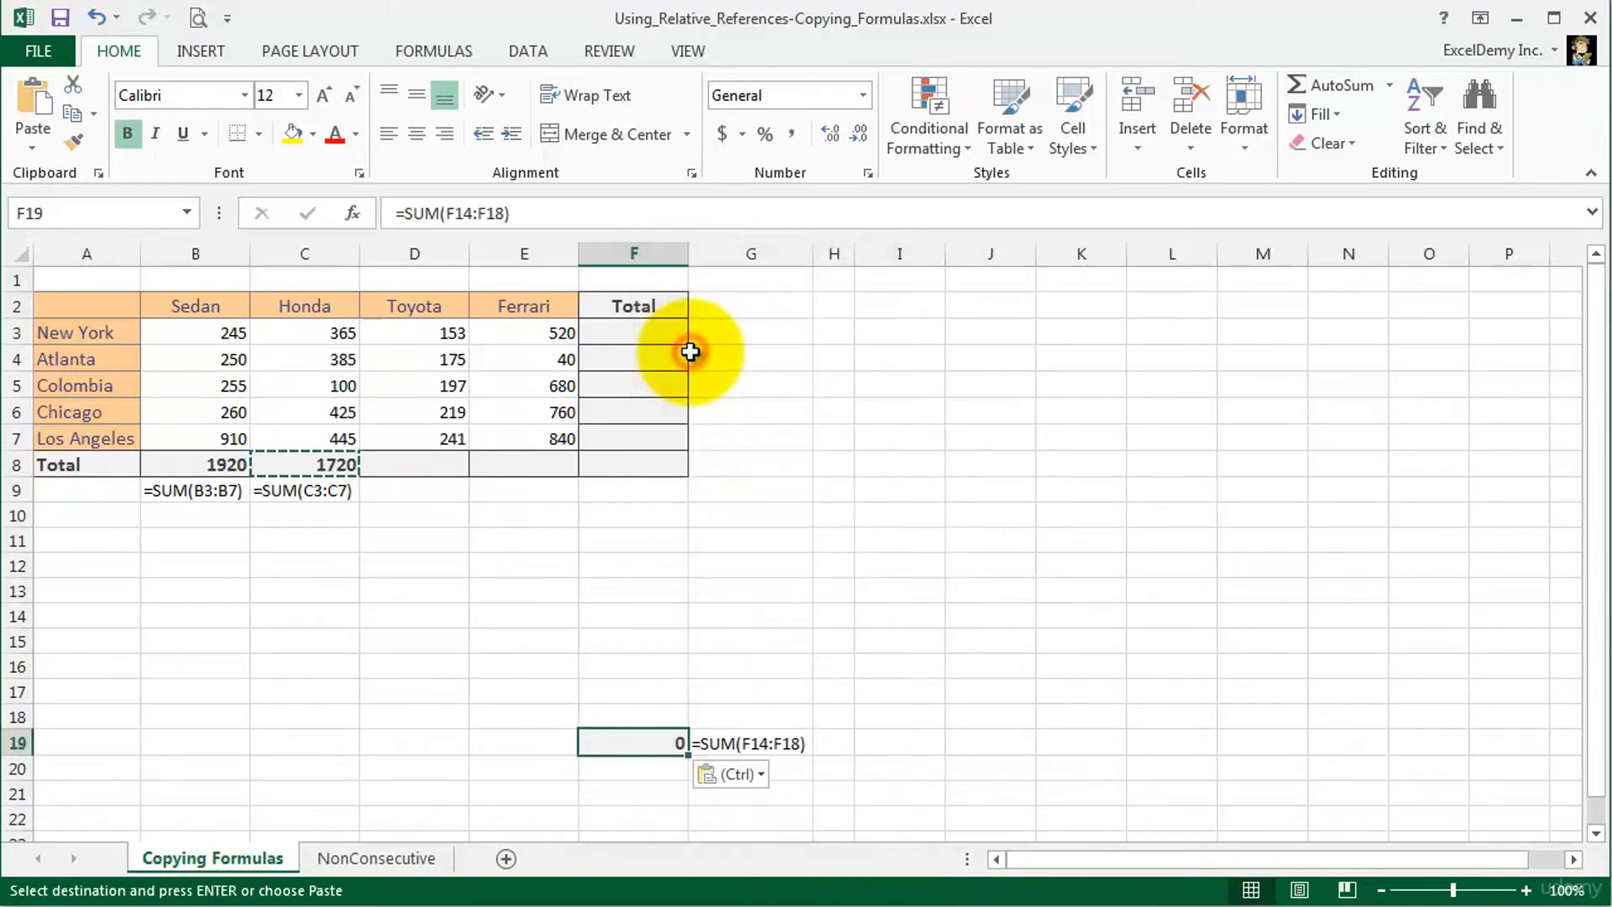
double_click(625, 740)
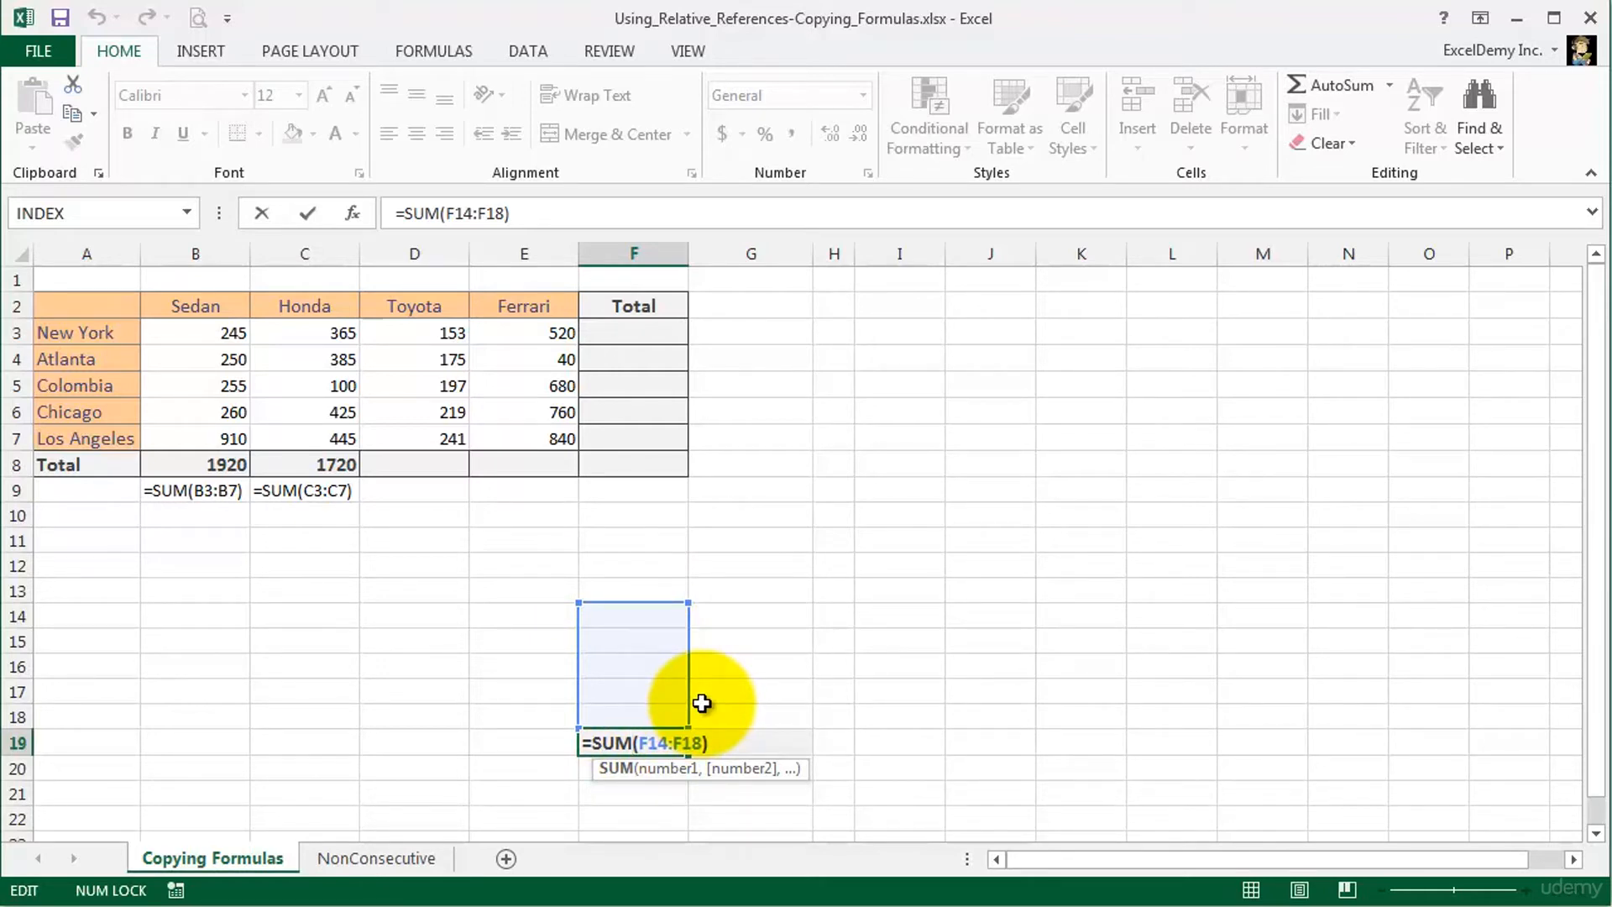
key("ctrl+Return")
Step: Copy the Honda total formula from C8 into the Toyota and Ferrari total cells, D8 and E8
left_click(296, 467)
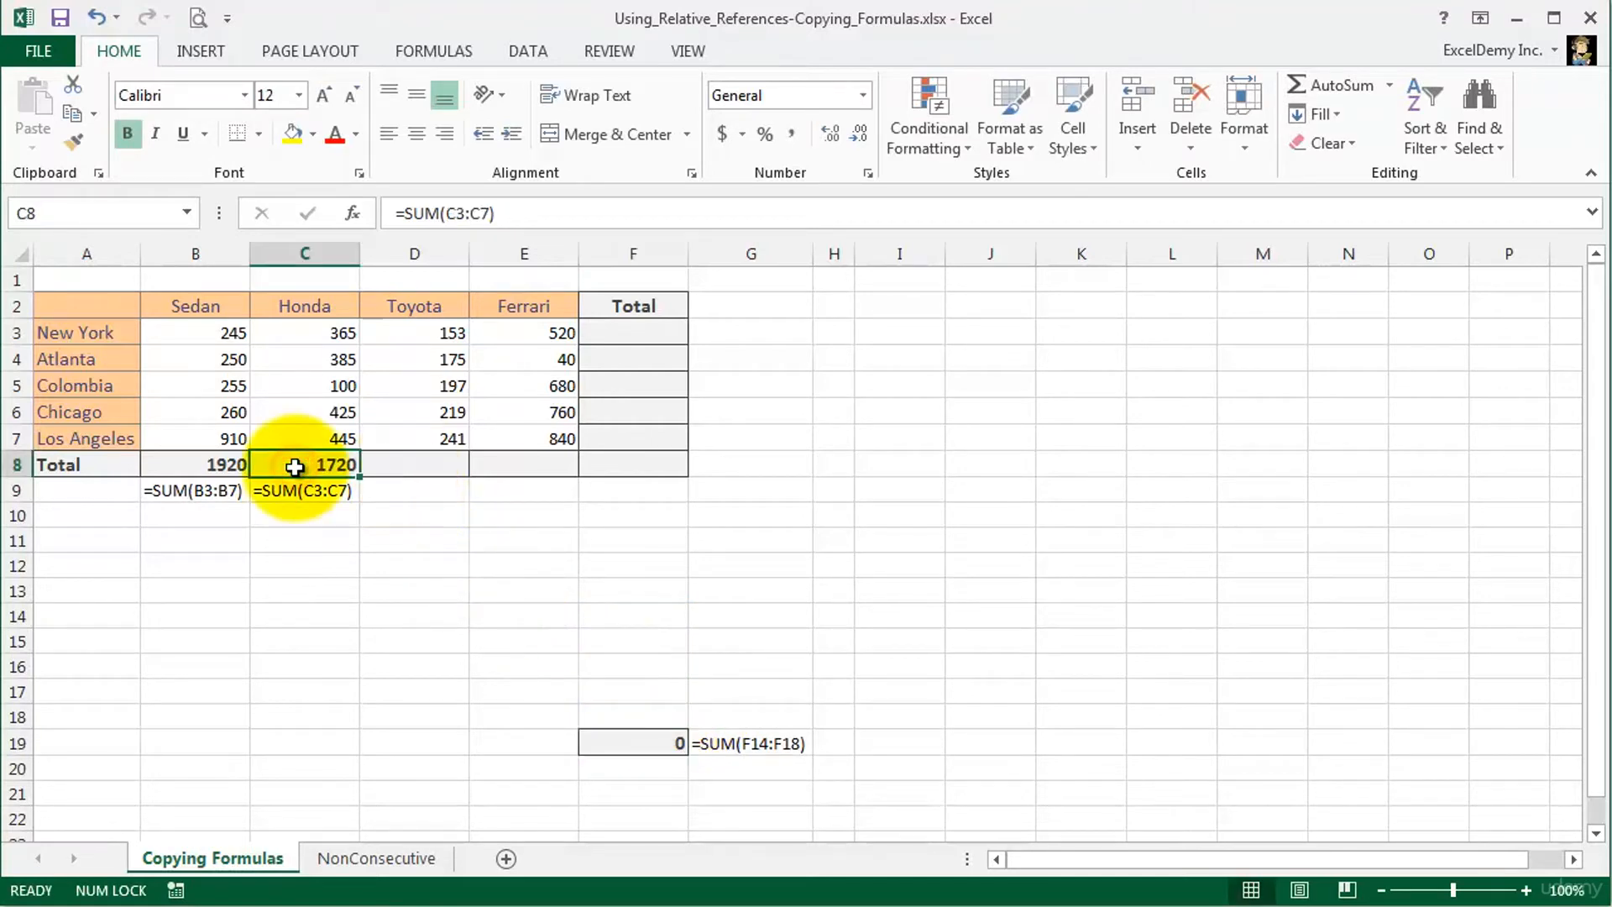
key("ctrl+c")
left_click(421, 465)
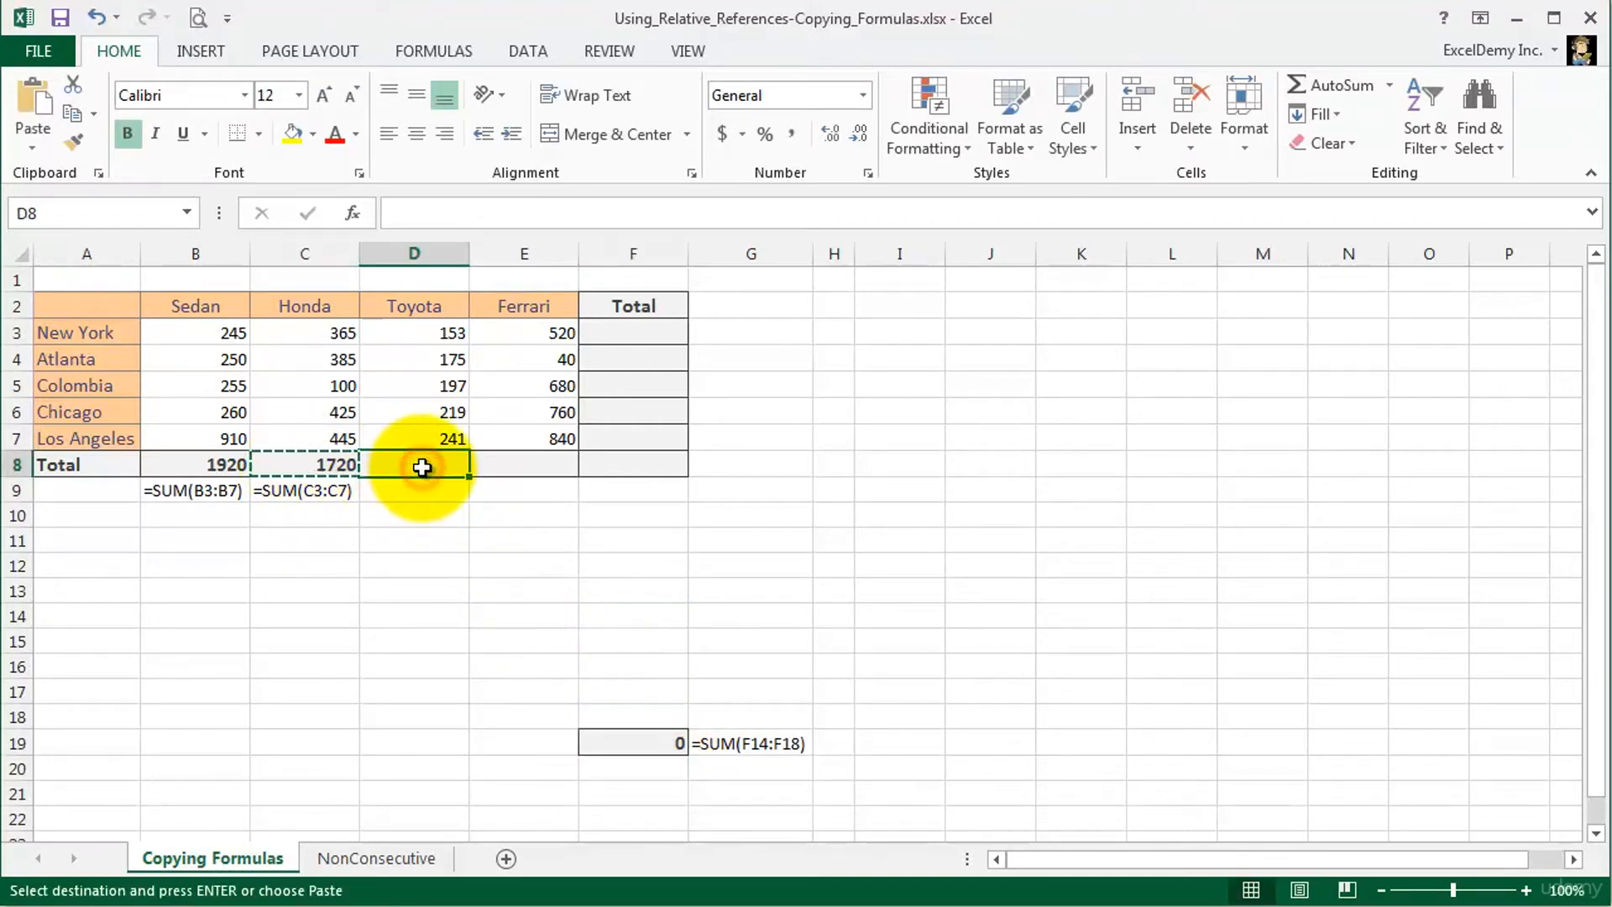
key("ctrl+v")
left_click(513, 467)
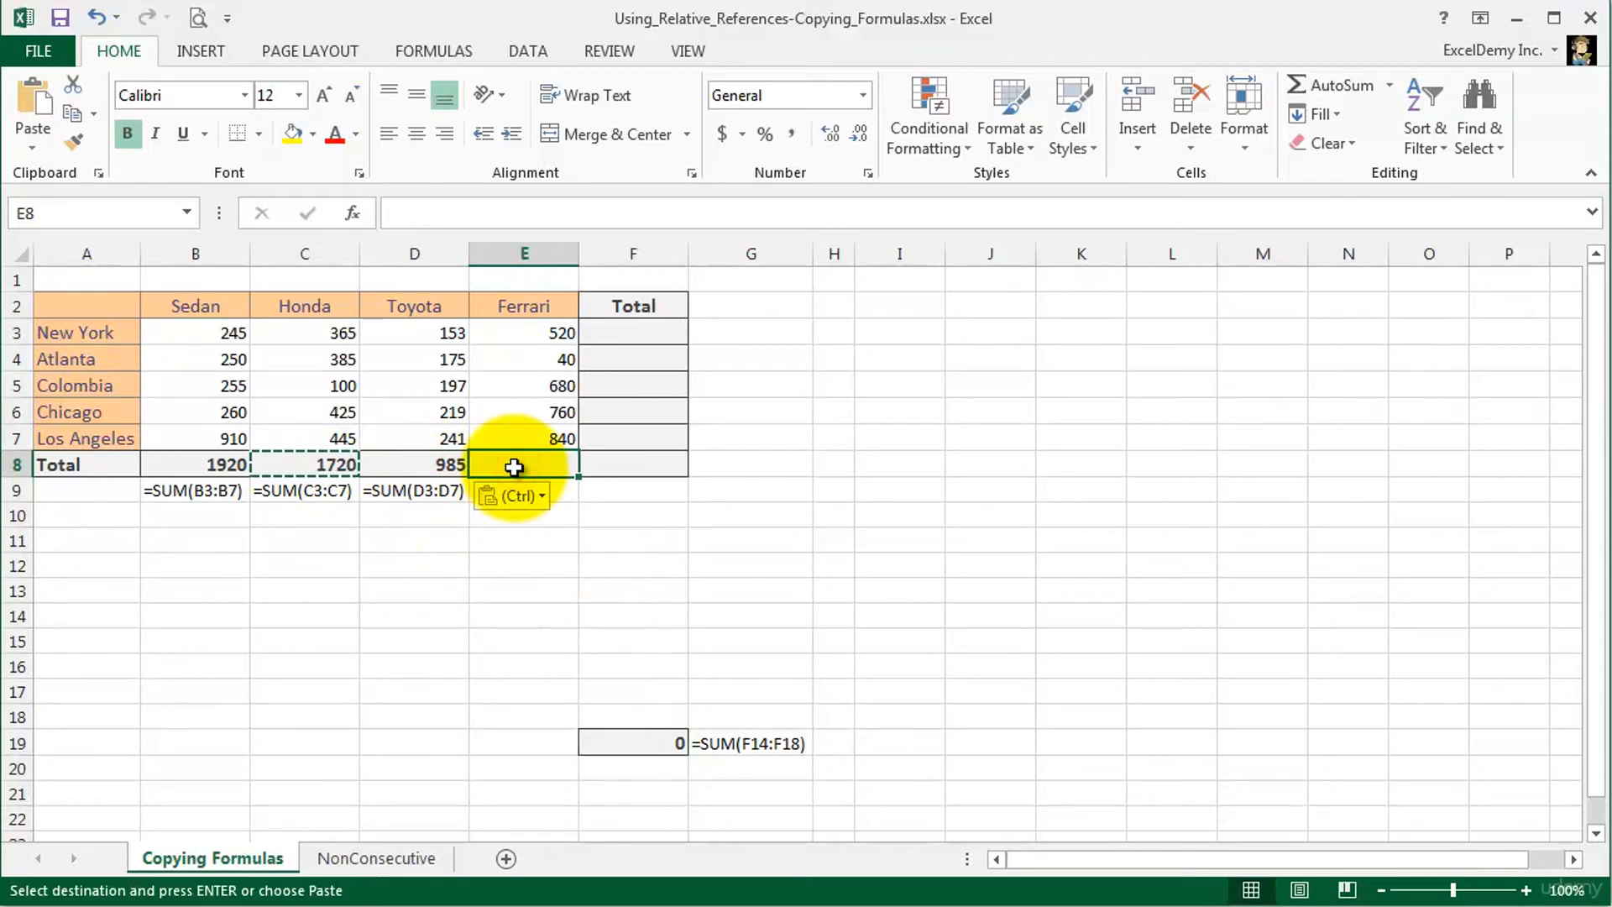
key("ctrl+v")
Step: Inspect the ranges referenced by the Toyota and Ferrari total formulas in D8 and E8
double_click(414, 464)
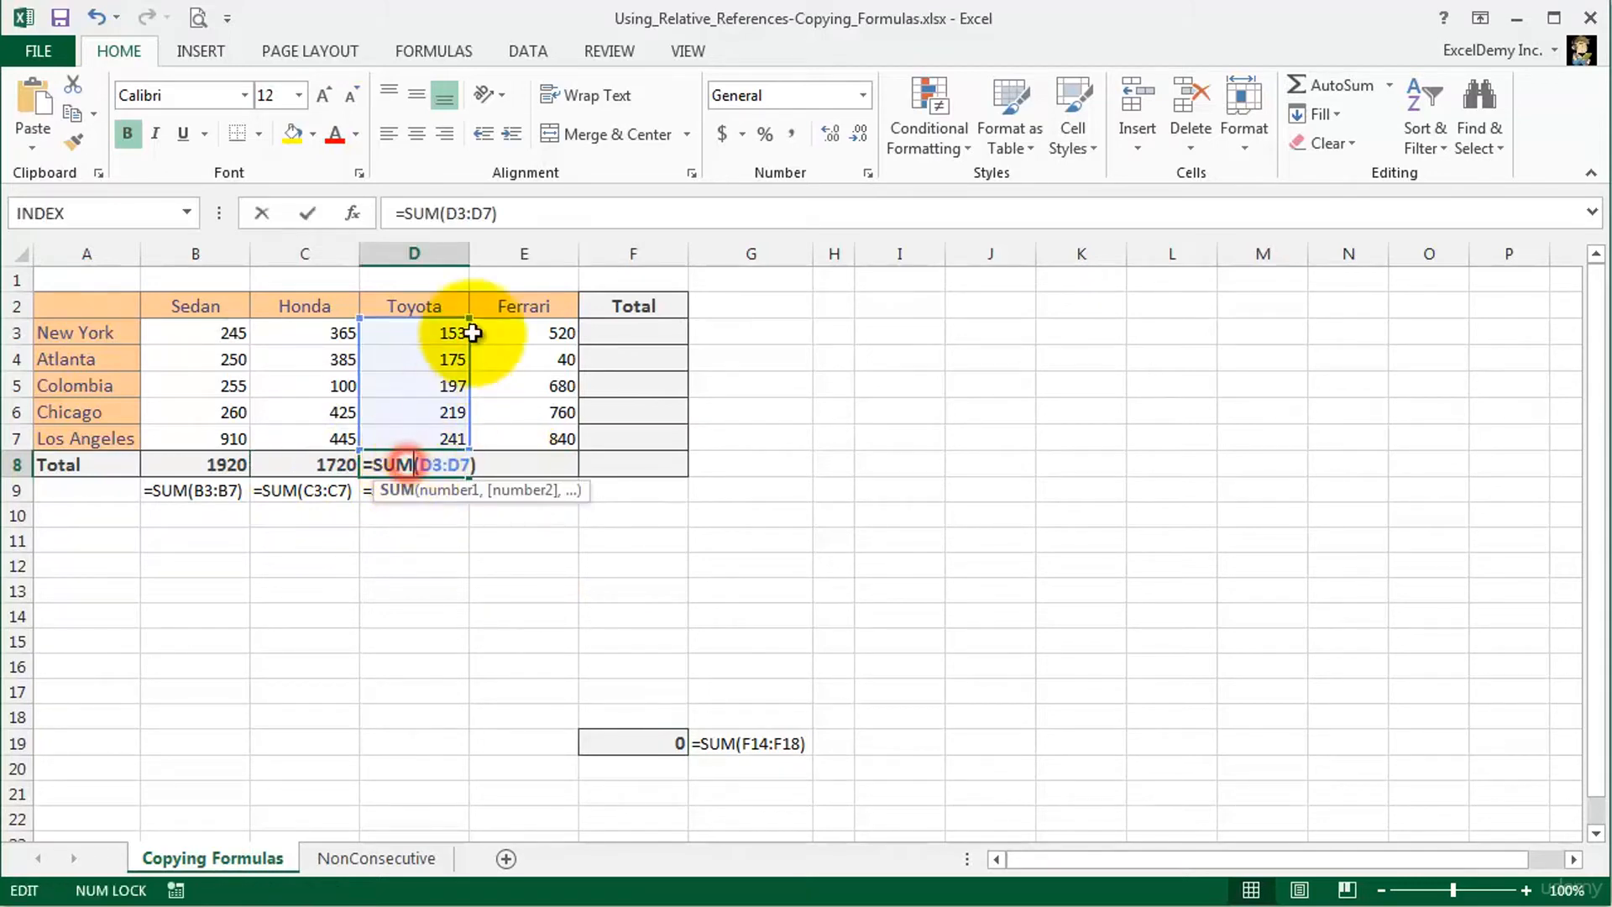
key("Escape")
double_click(526, 465)
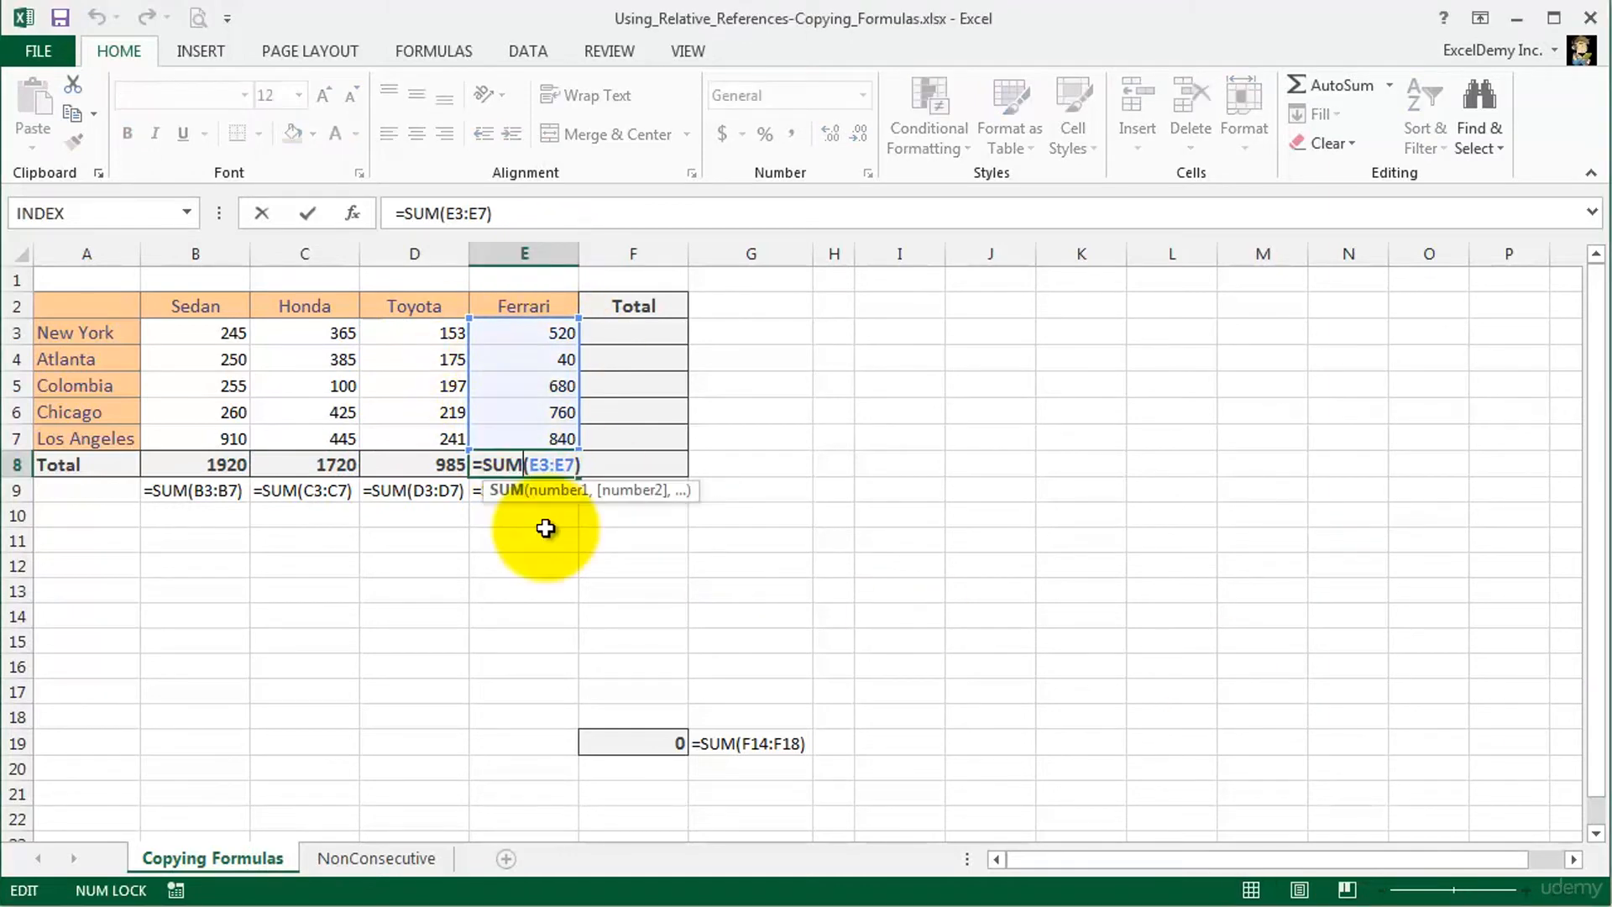
key("Escape")
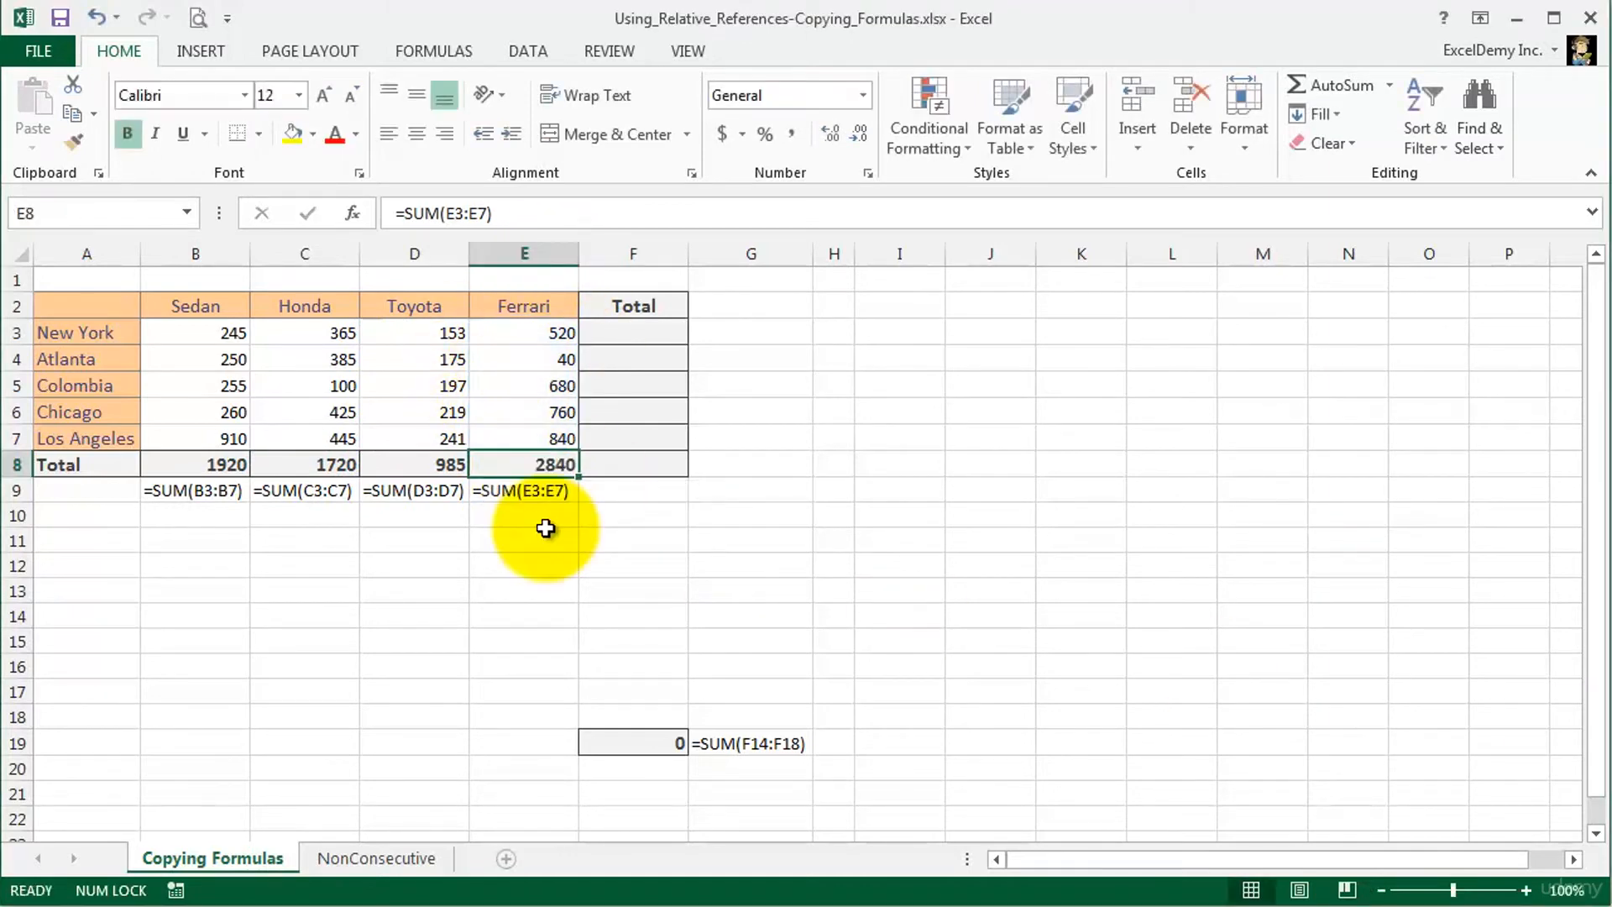
Step: Enter a SUM formula over B3:E3 in F3 for the New York total
left_click(619, 332)
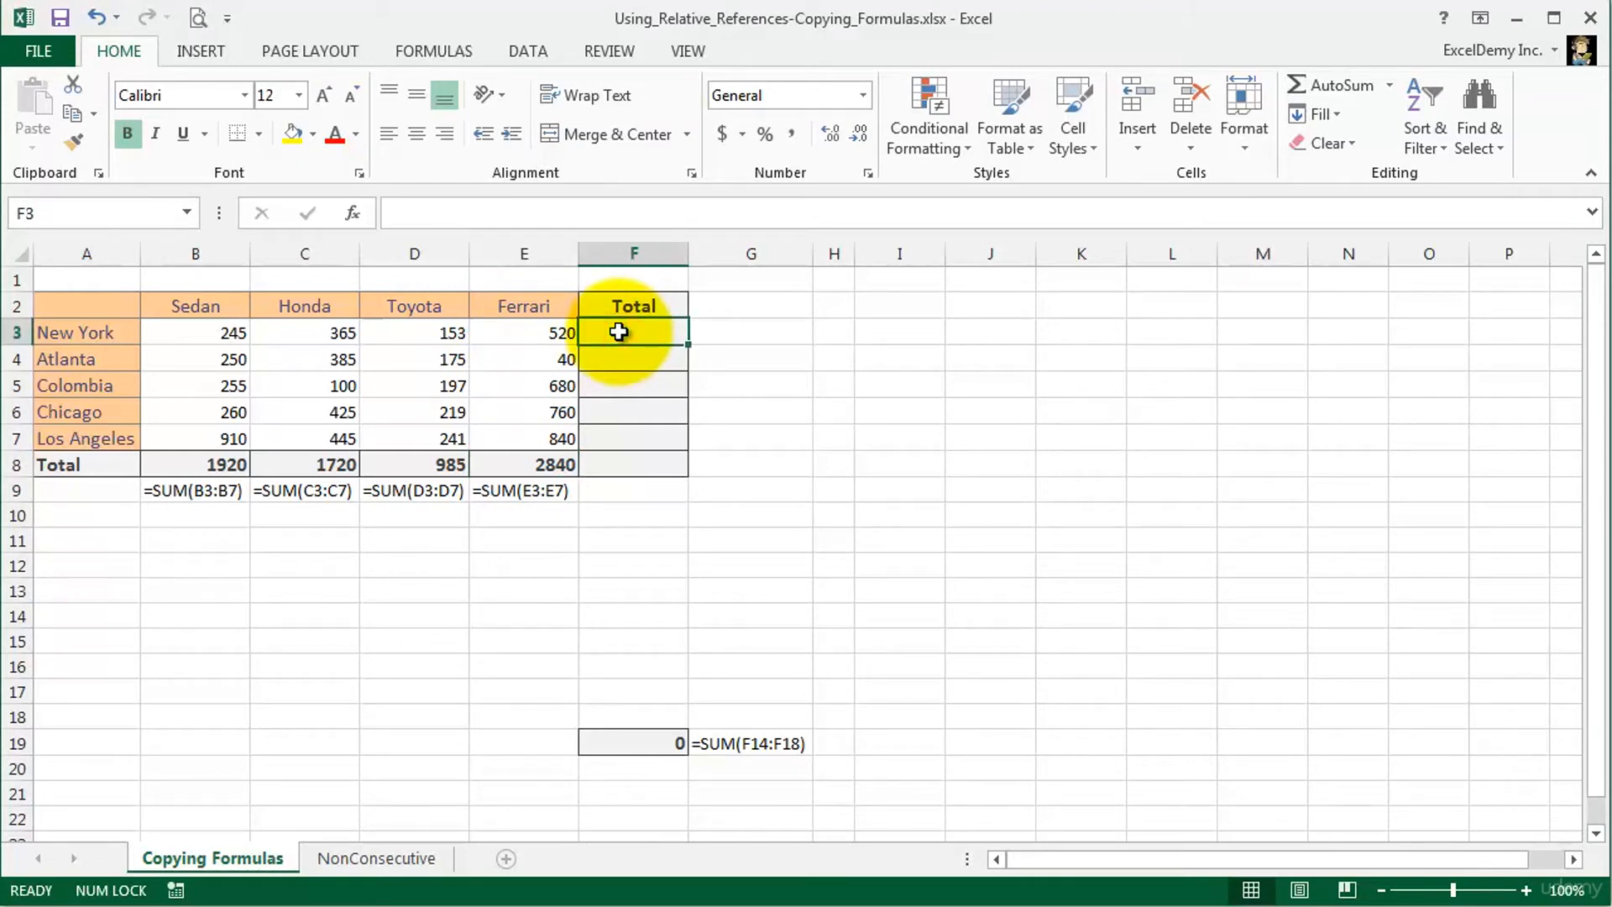
type("=sum")
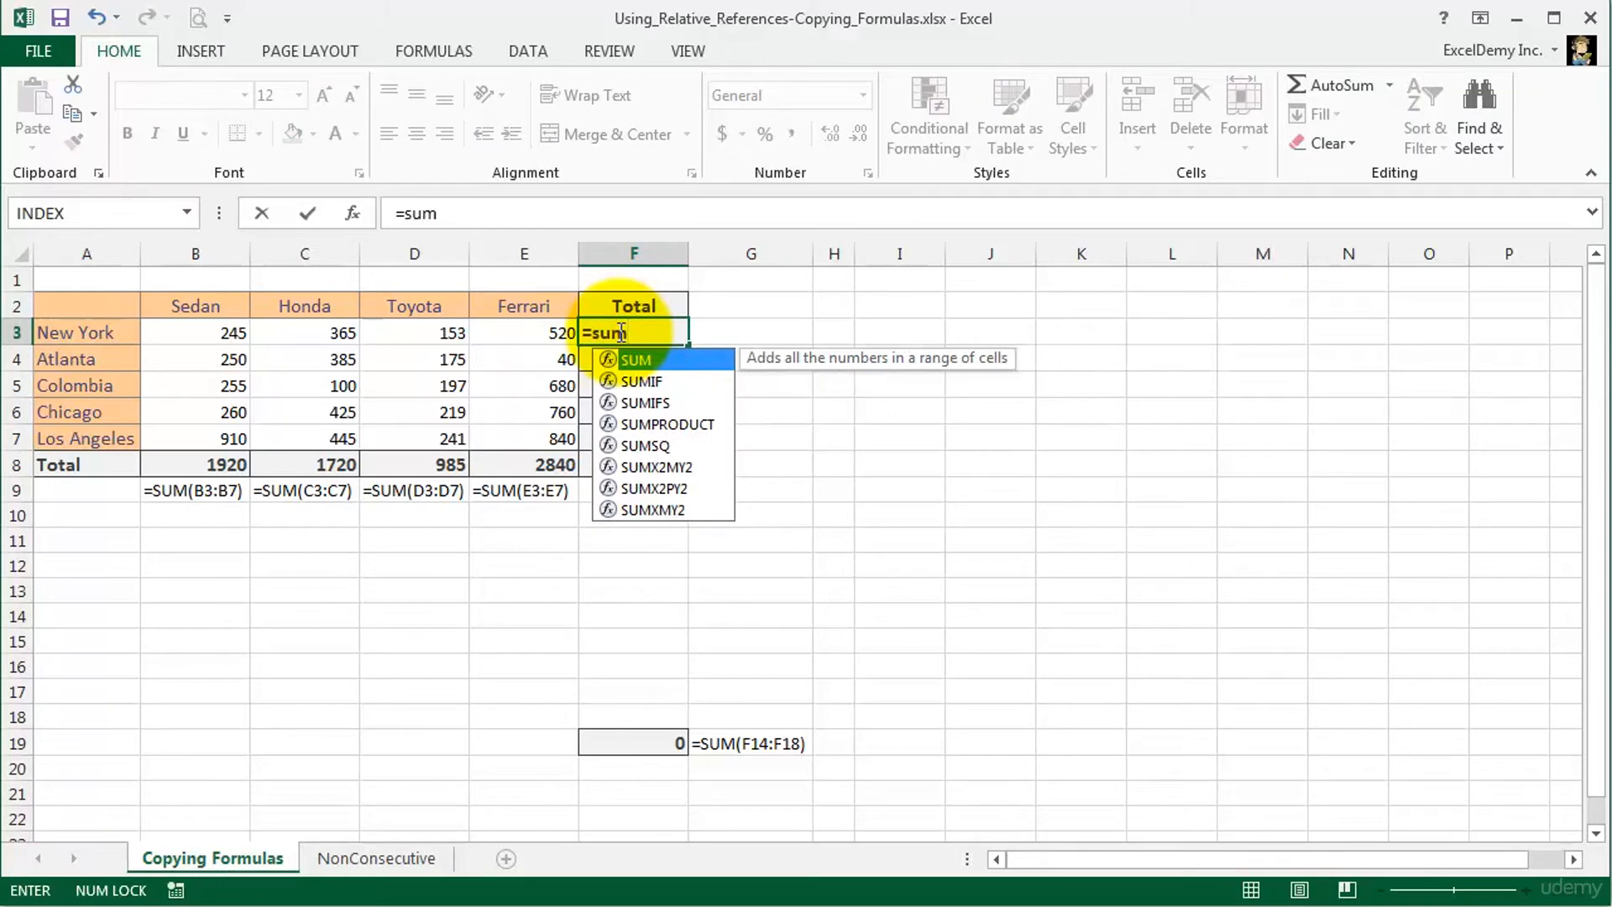
key("Tab")
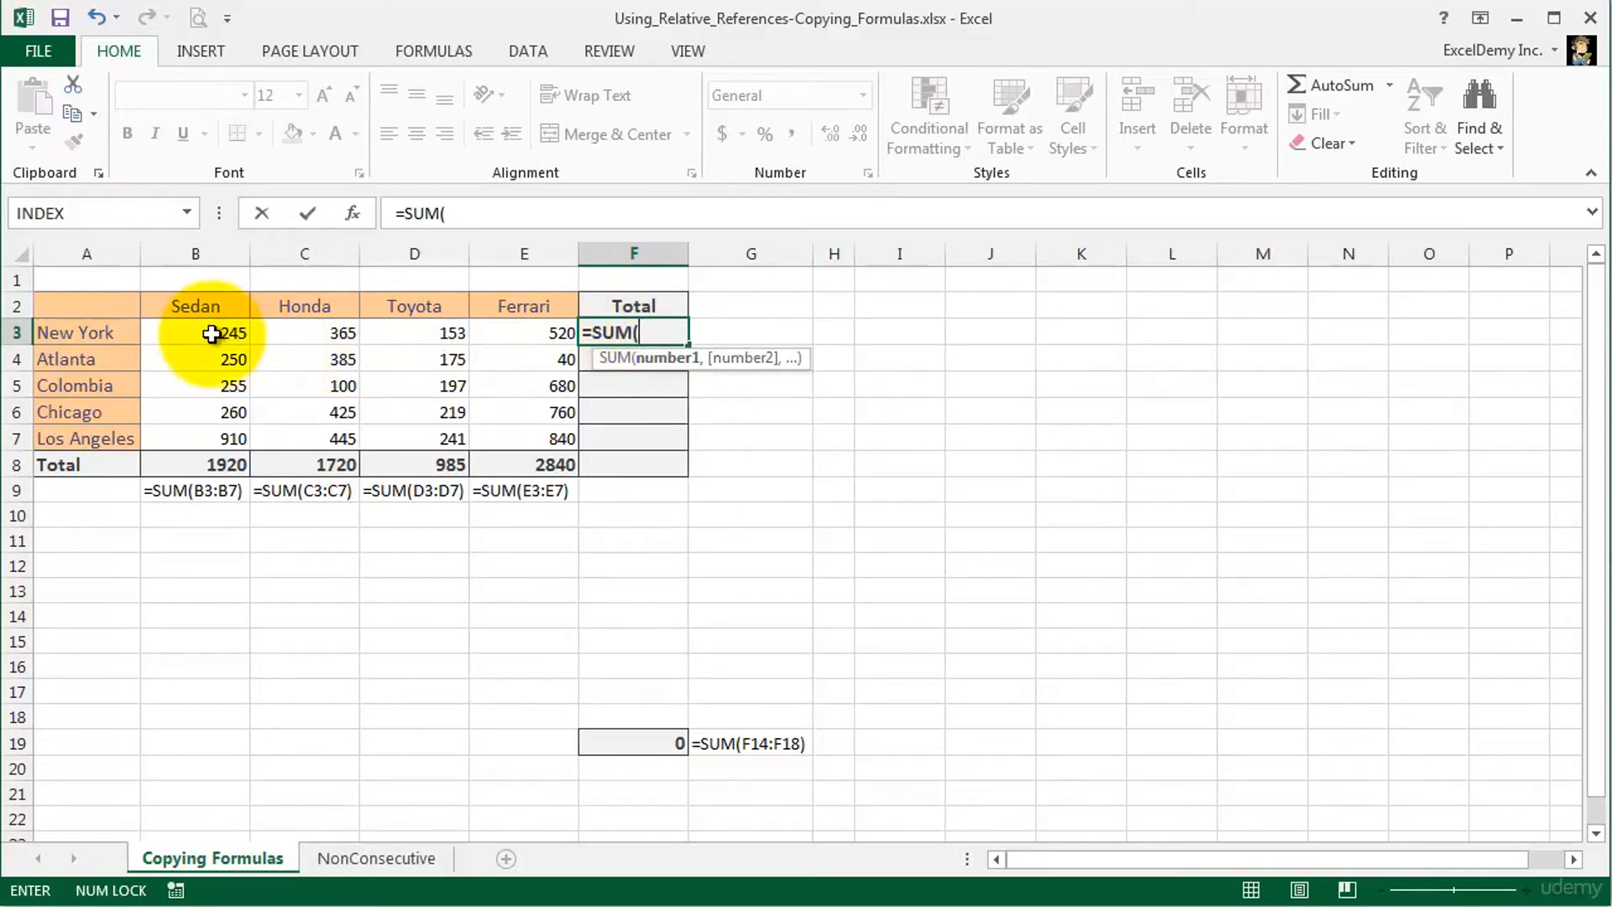
left_click_drag(216, 332, 505, 335)
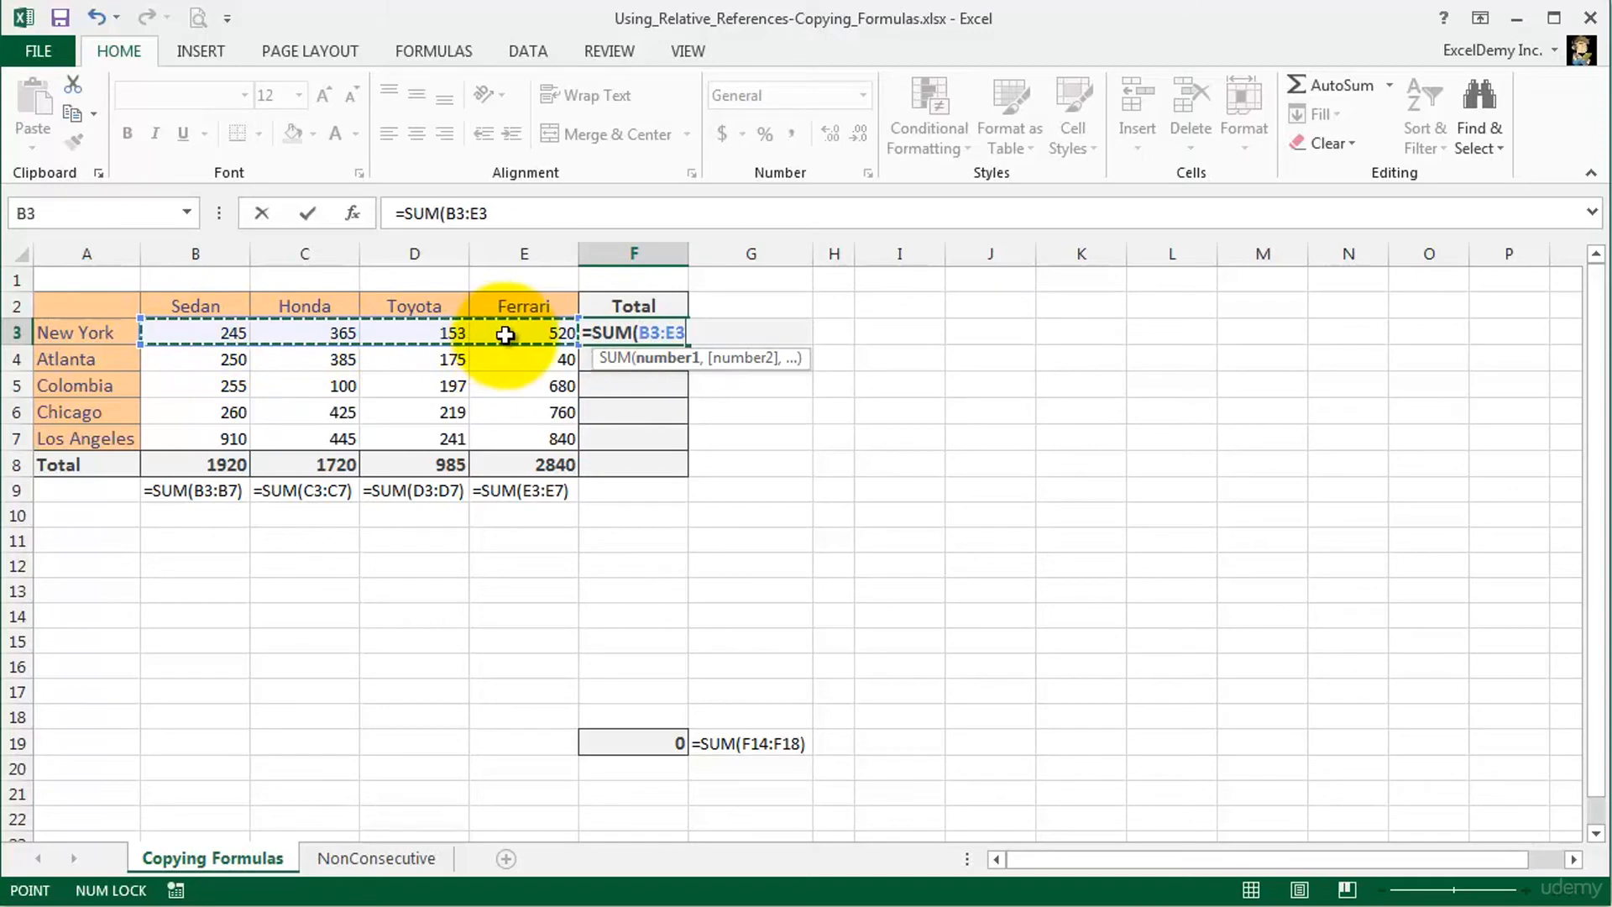
key("Return")
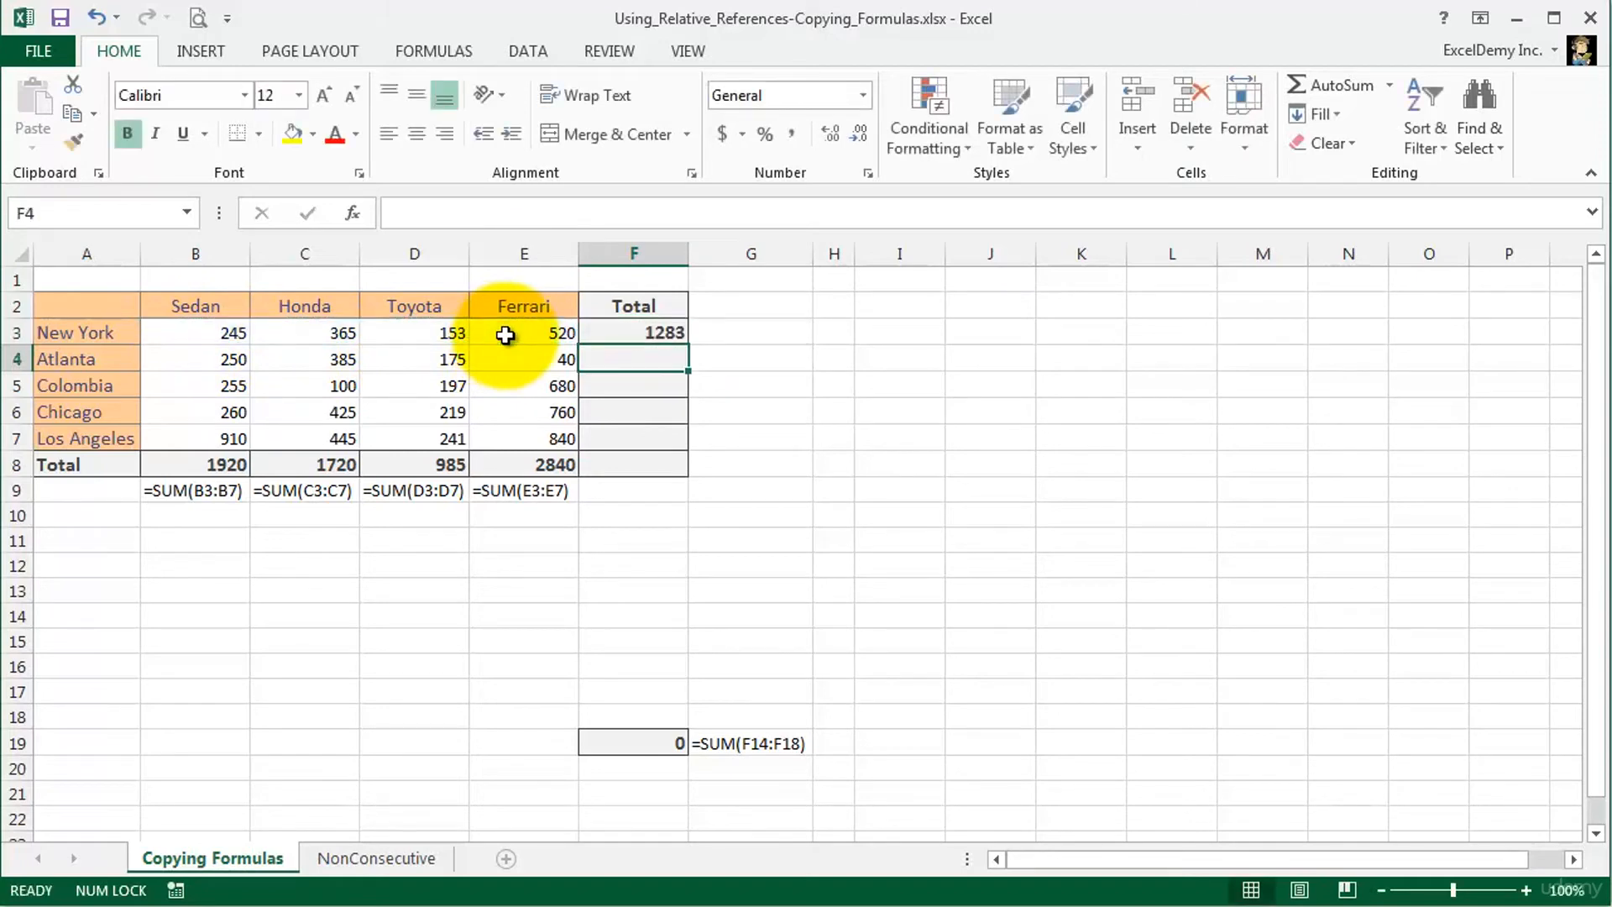
Step: Check the range referenced by the New York total in F3, and fill its formula down through F8
double_click(621, 332)
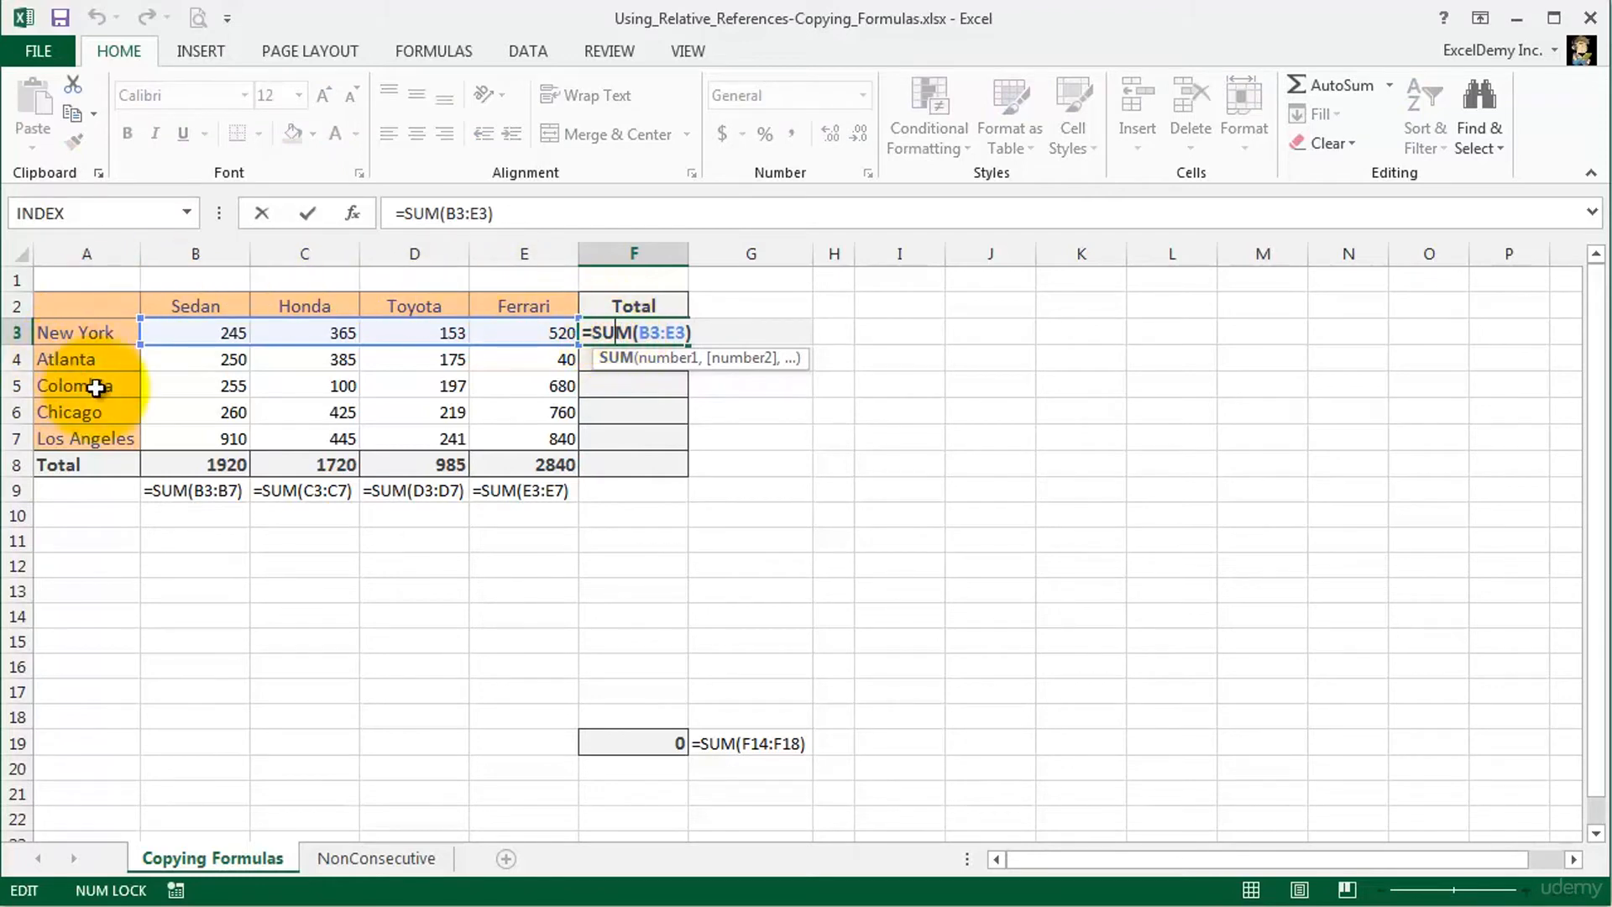
key("Escape")
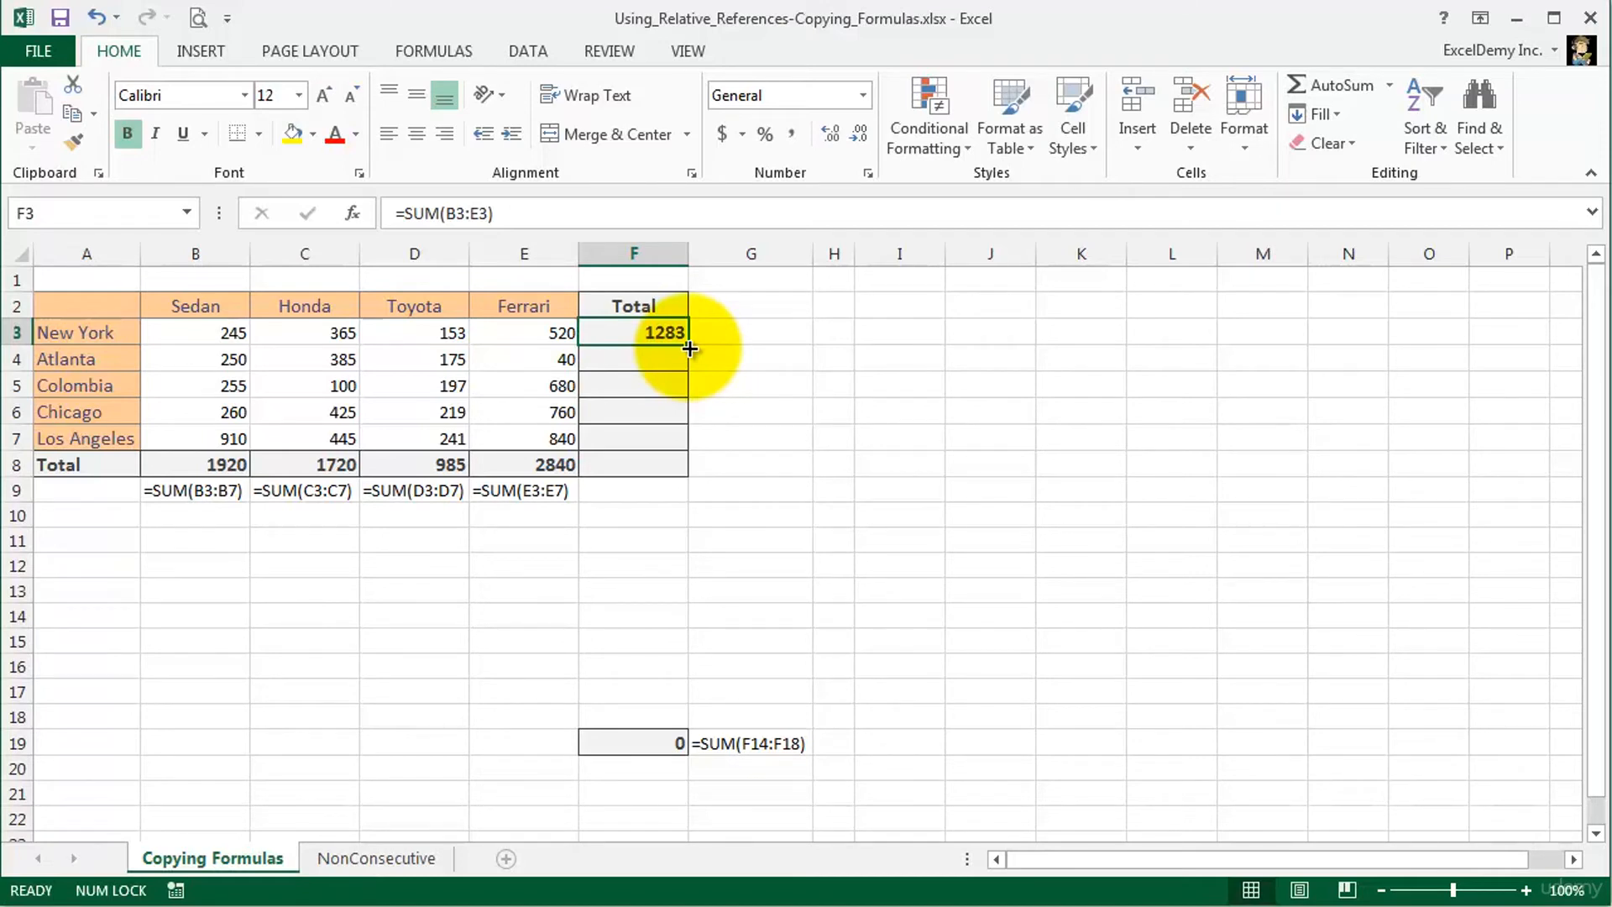
double_click(689, 348)
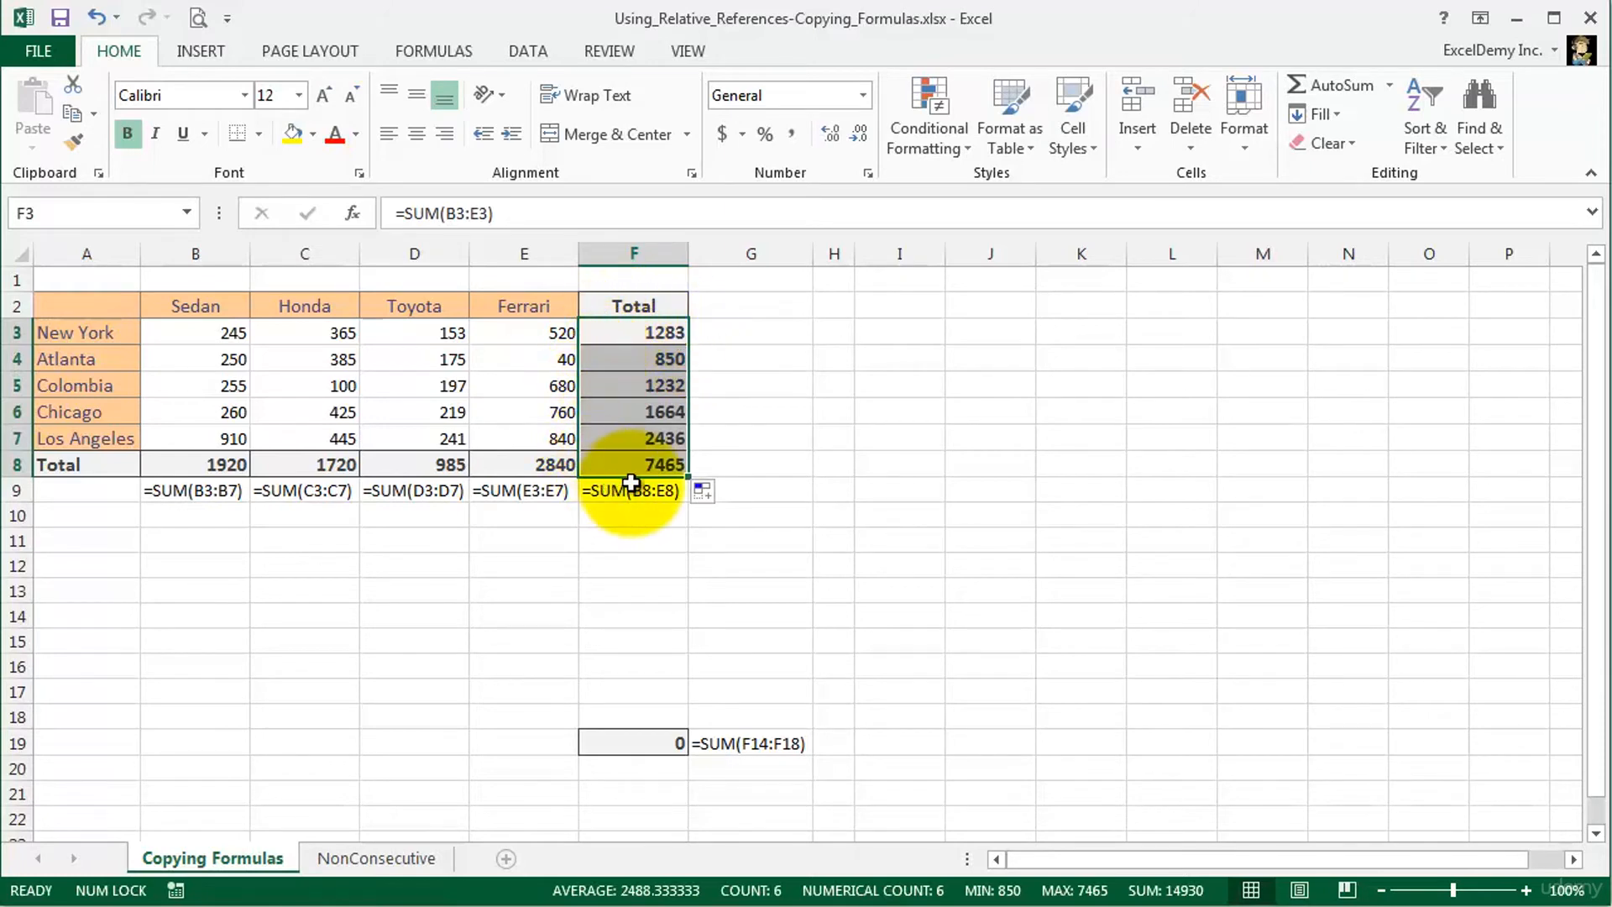
Step: Inspect the range referenced by each filled total formula from F4 to F8, leaving the formulas unchanged
double_click(628, 359)
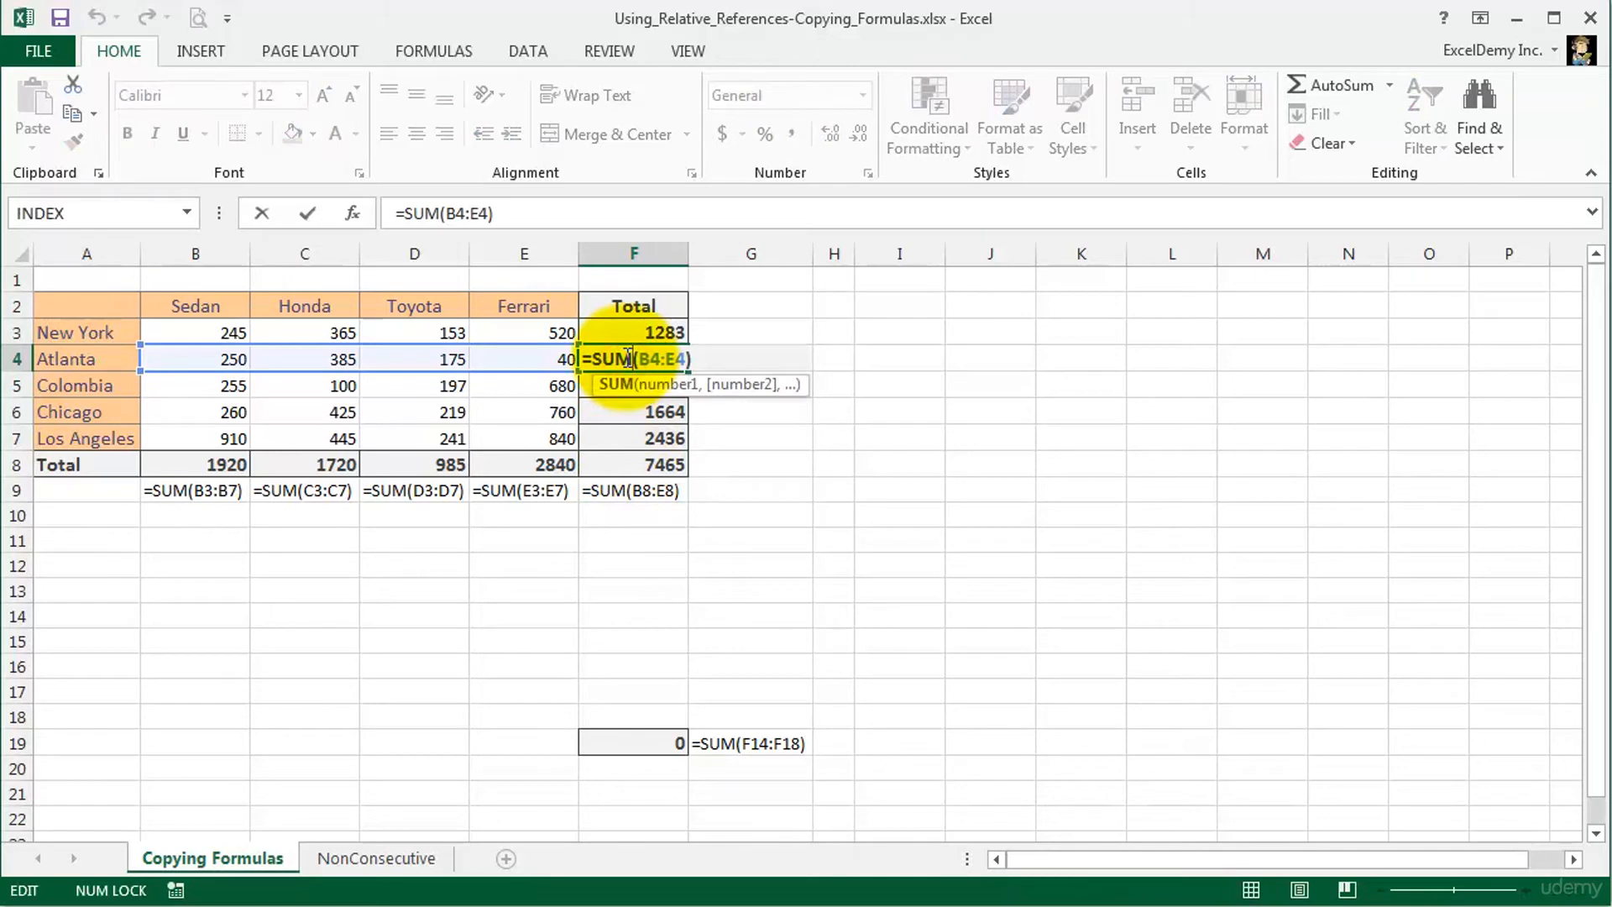
key("Escape")
double_click(626, 388)
key("Escape")
left_click(620, 406)
double_click(620, 407)
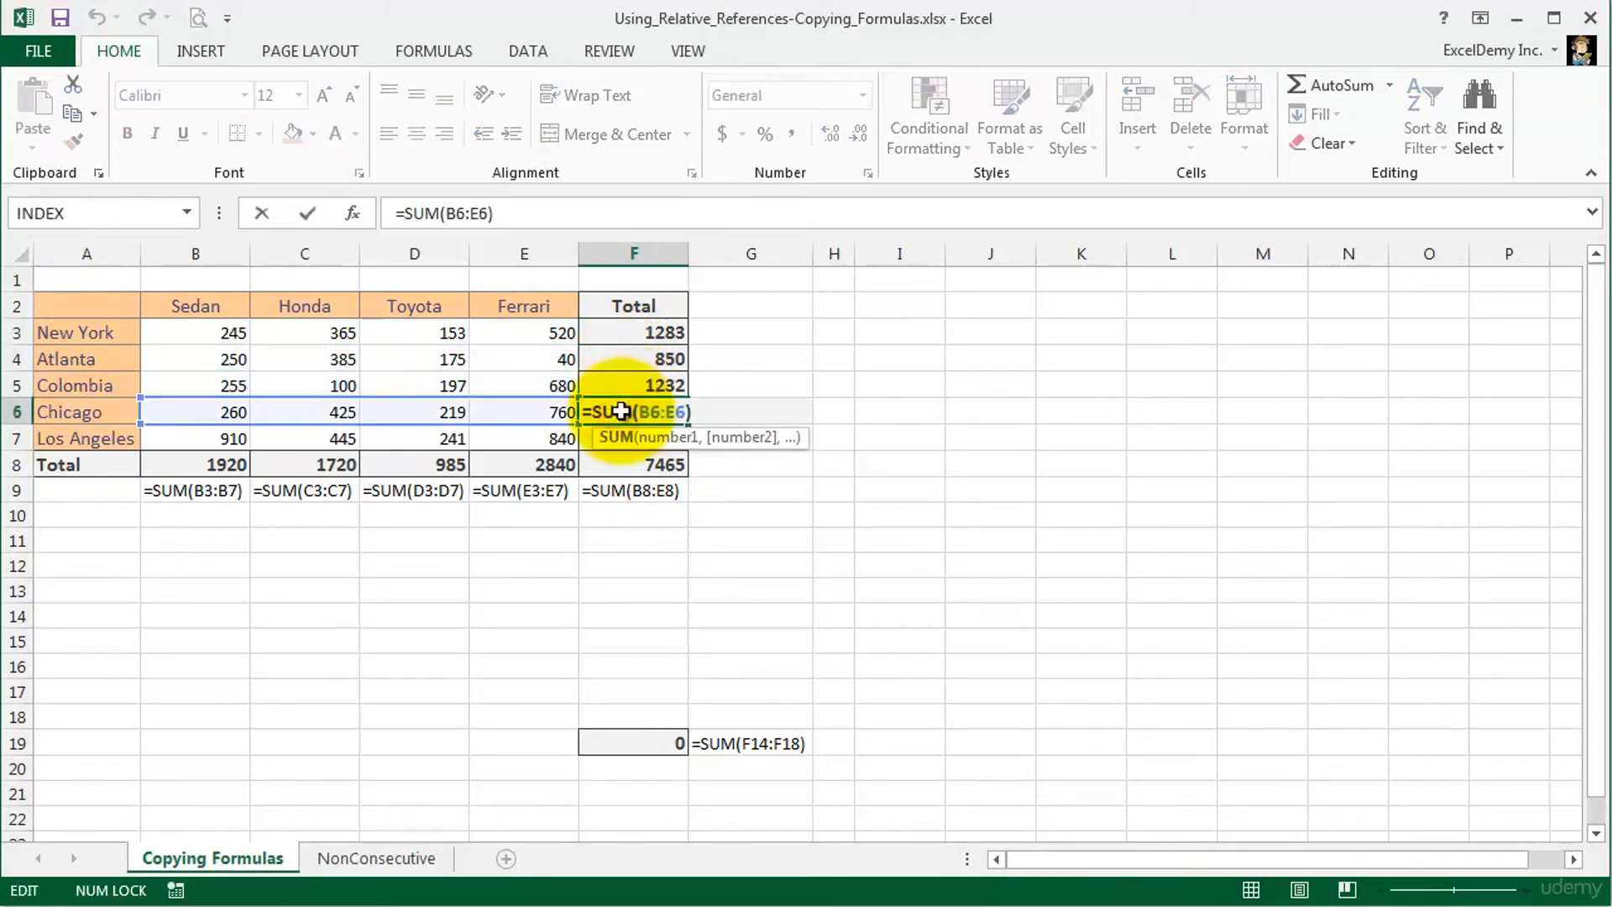
key("Escape")
double_click(622, 438)
key("Escape")
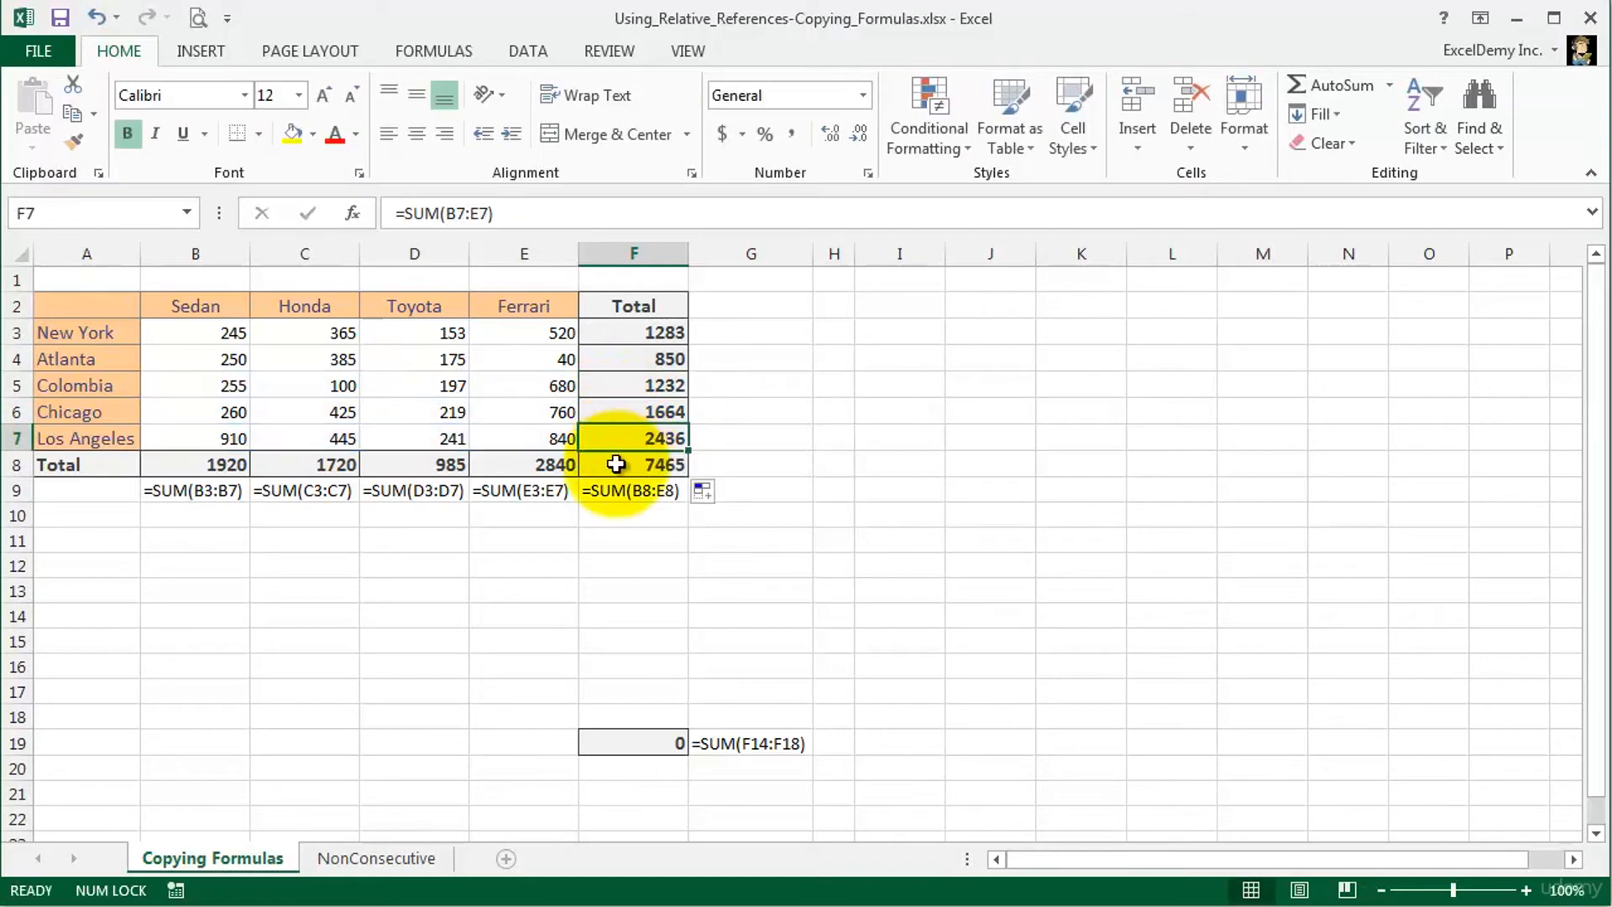
left_click(616, 466)
double_click(616, 468)
key("Escape")
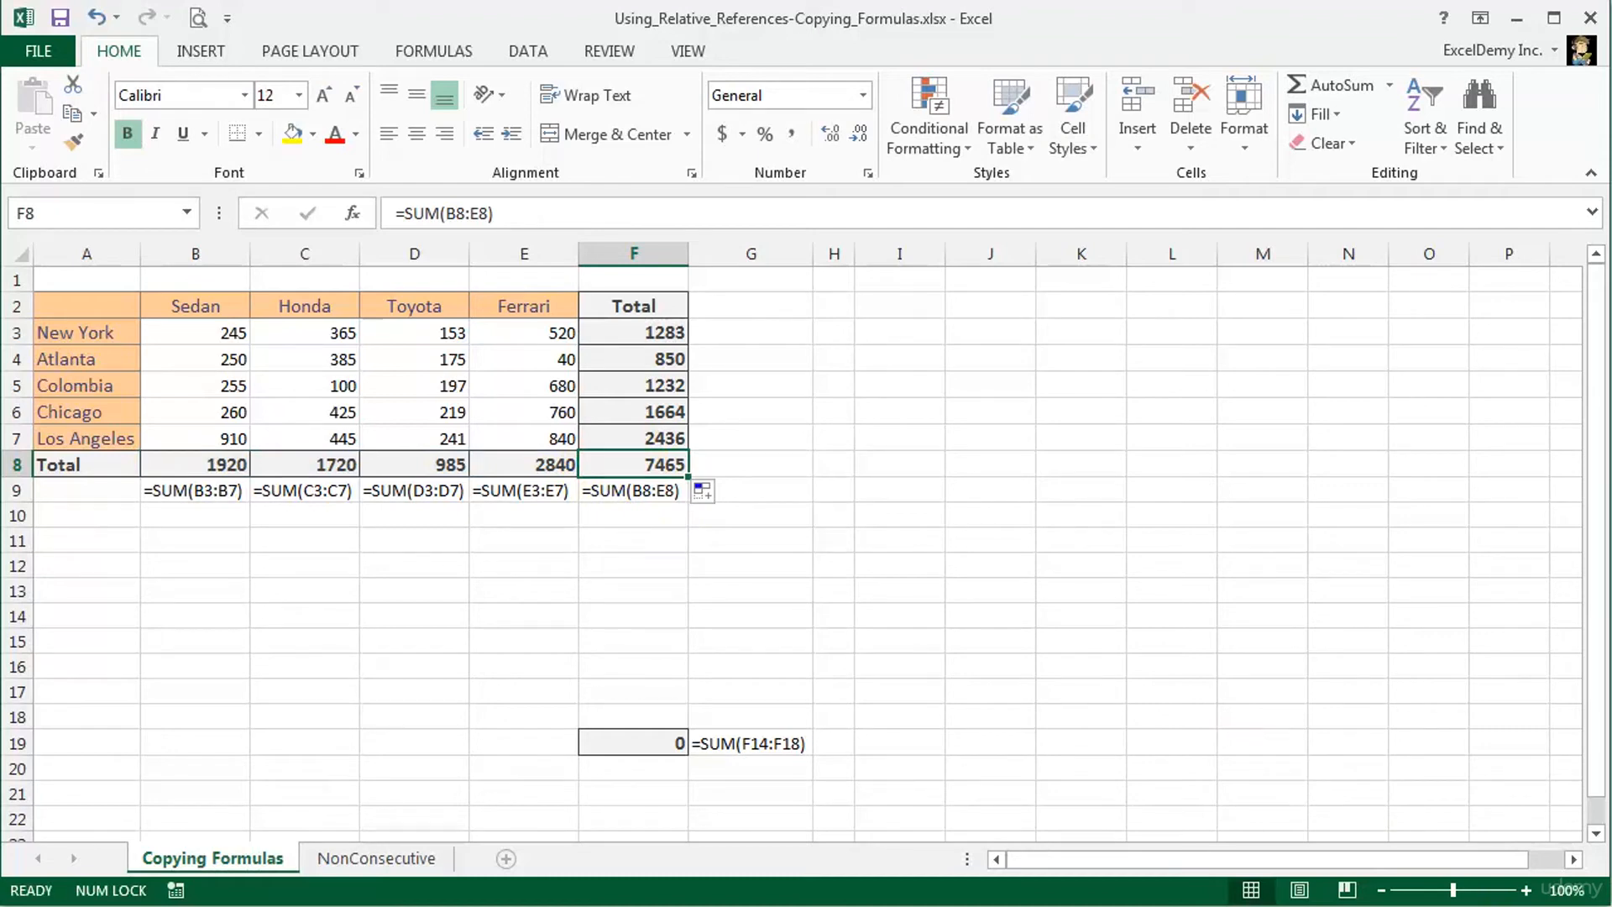
Step: On the NonConsecutive sheet, enter a SUM formula adding B2 and B8 in I2 for the Monday milk total
left_click(359, 868)
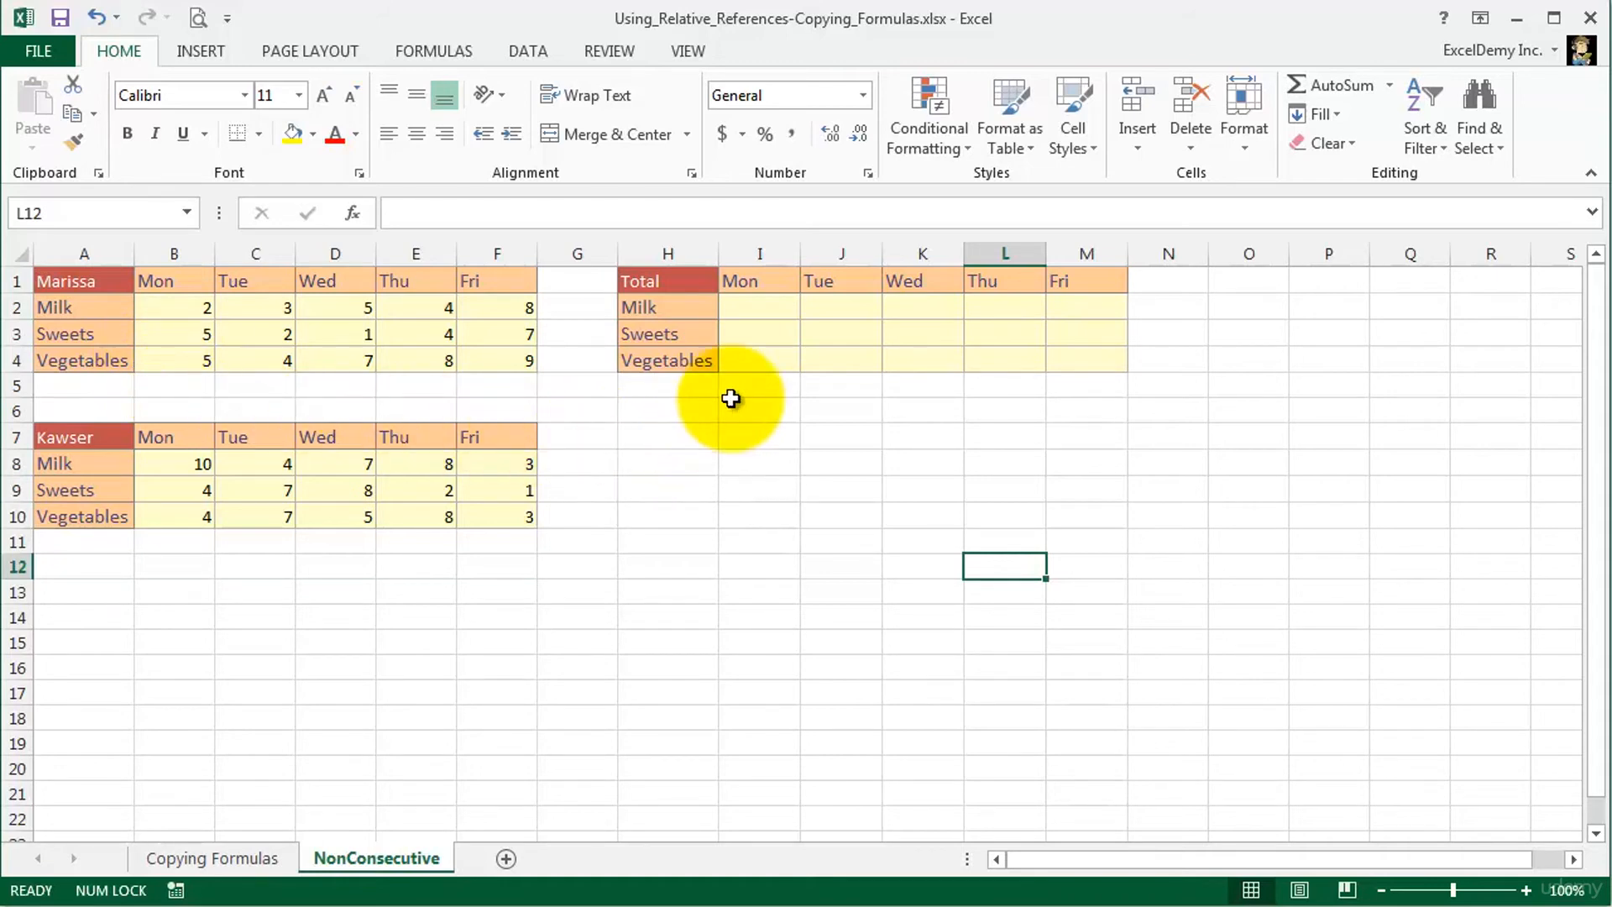
left_click(766, 305)
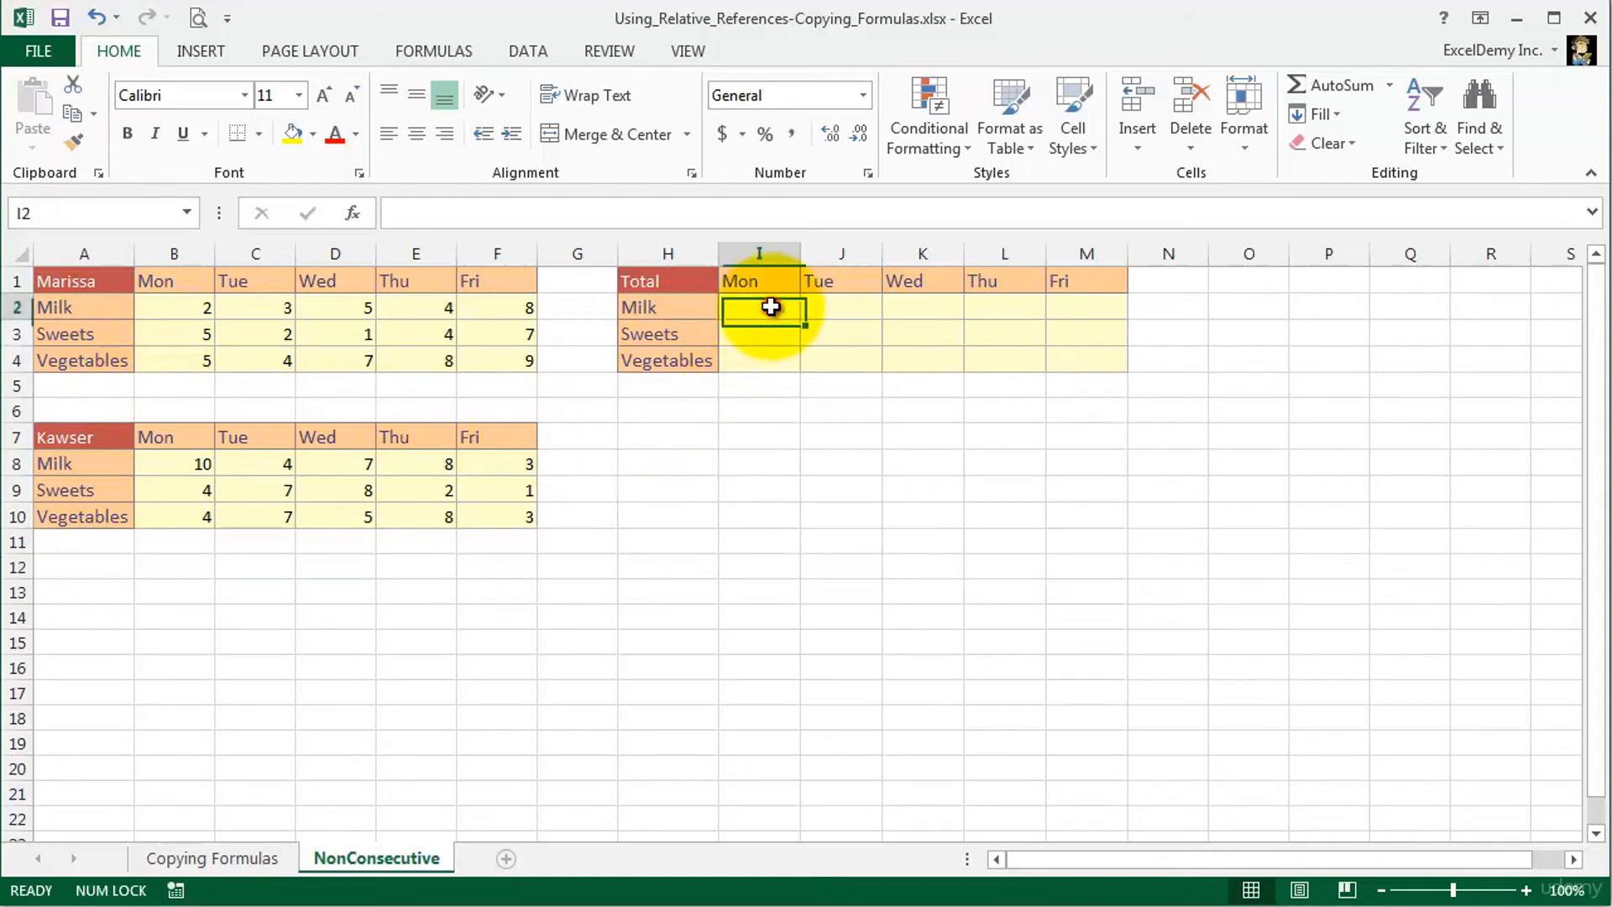
type("=sum(")
left_click(180, 308)
type(",")
left_click(181, 471)
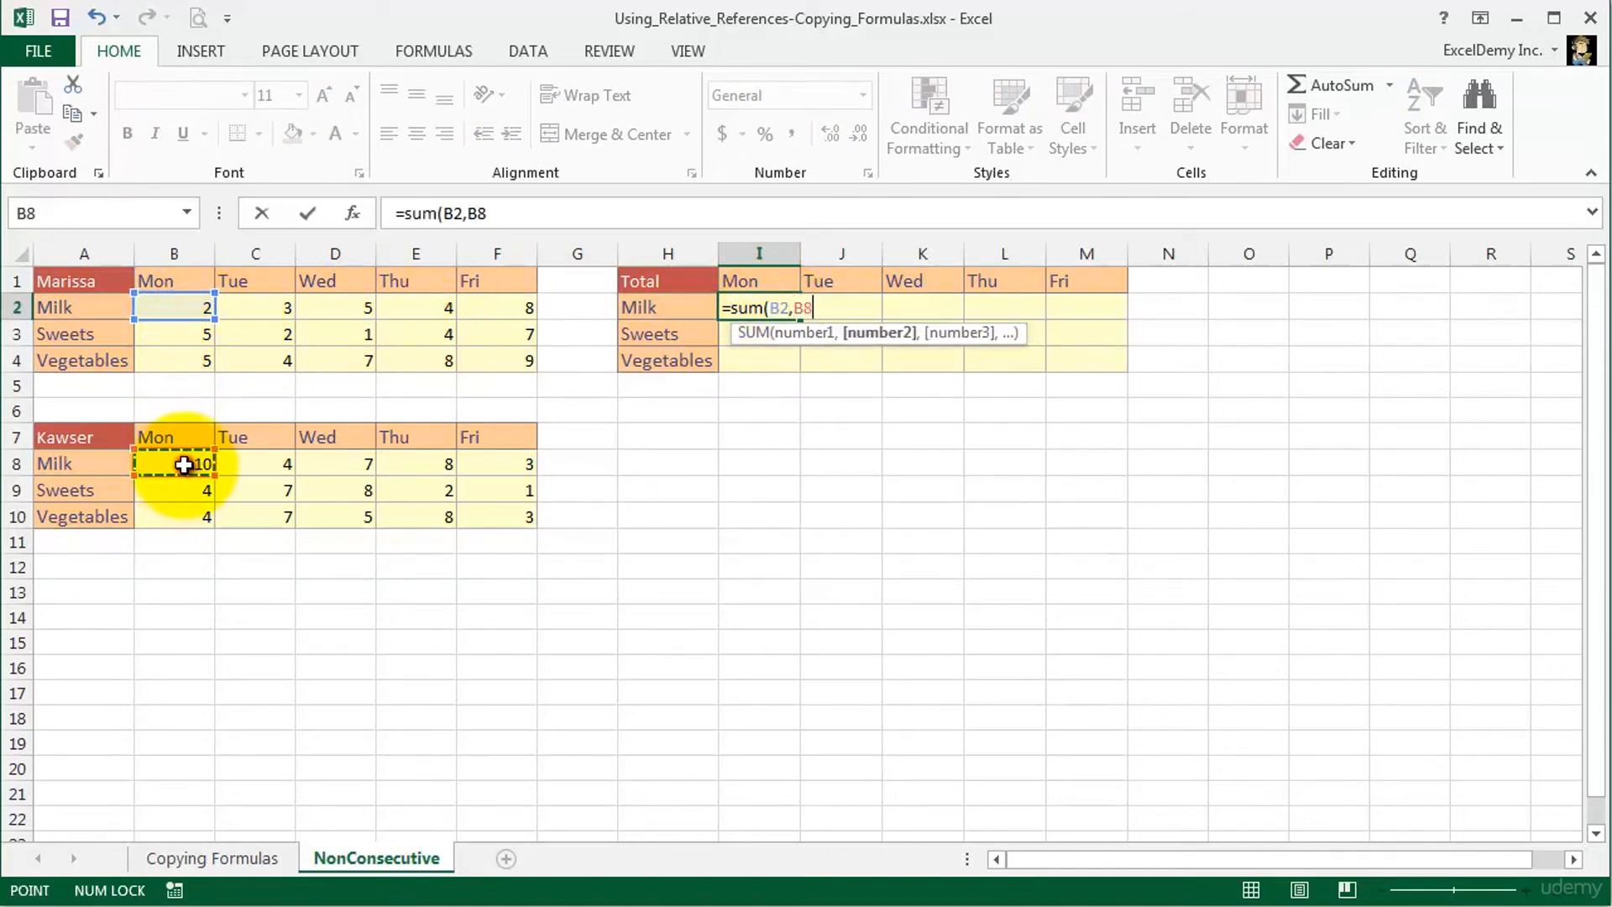
key("Return")
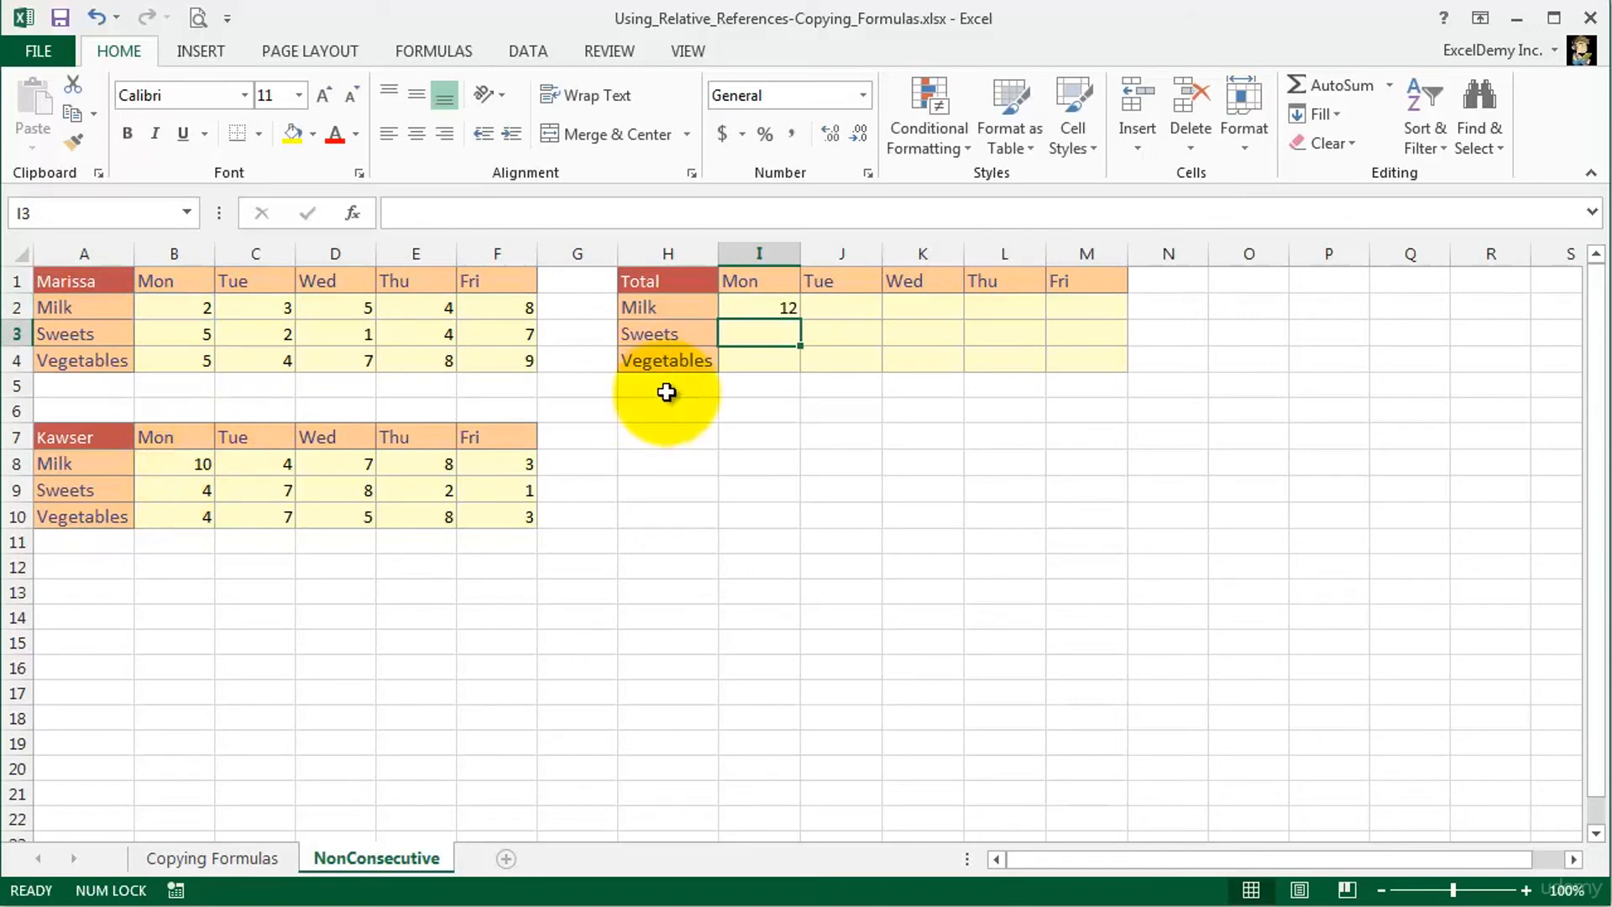
Step: Check the cells referenced by the Monday milk total in I2, and fill its formula across the Total table through M4
left_click(752, 307)
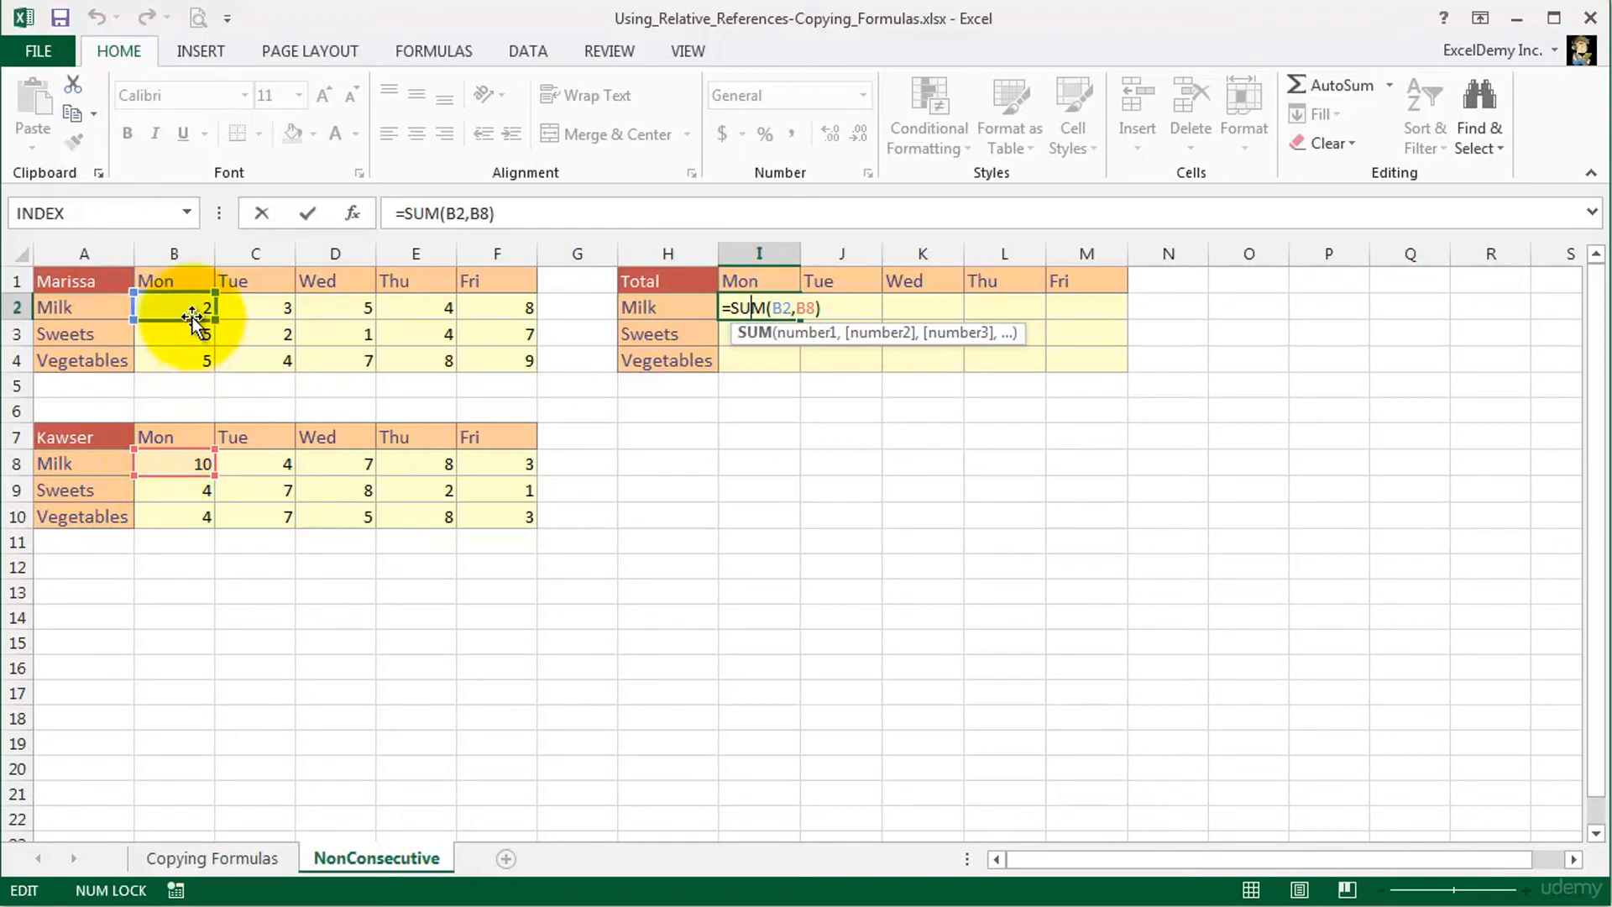
key("Return")
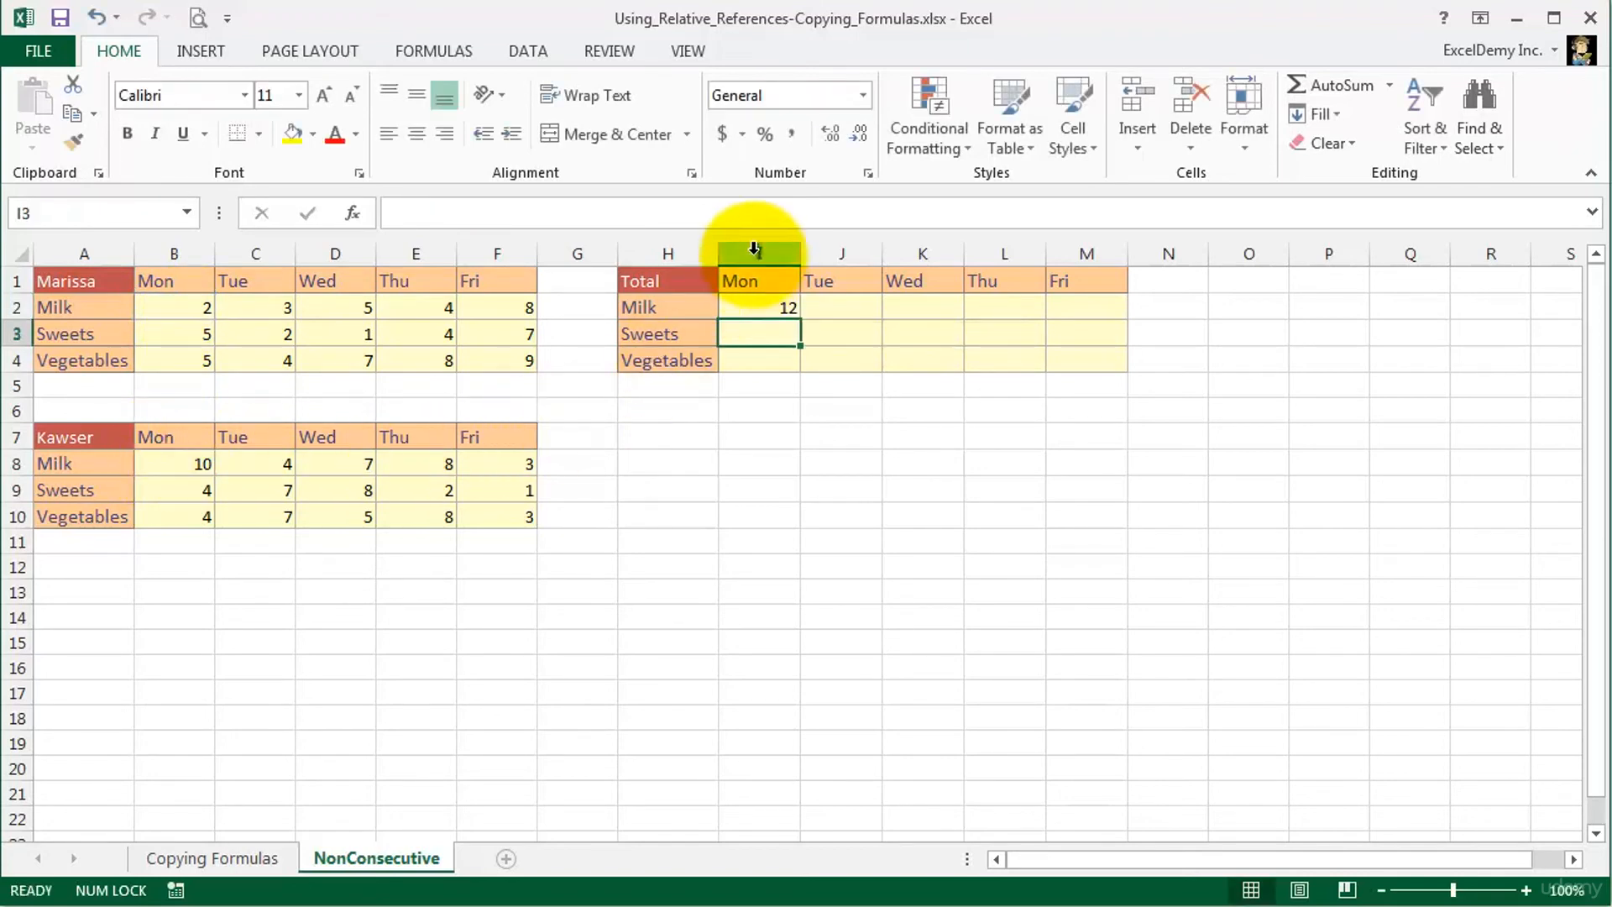
left_click(753, 307)
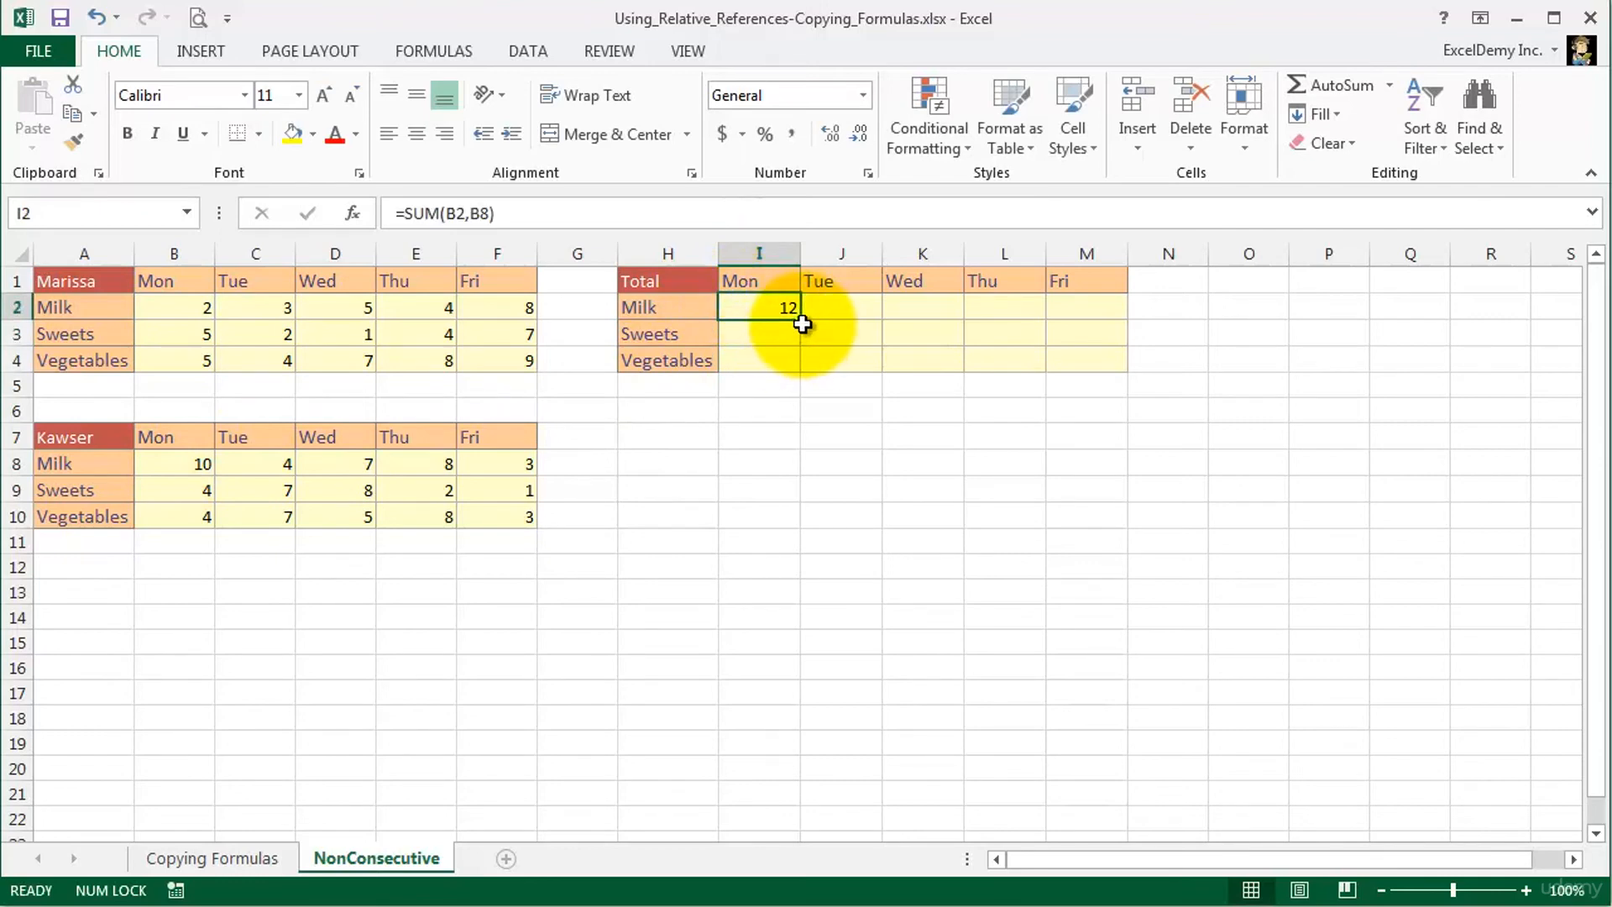
left_click_drag(803, 324, 1109, 372)
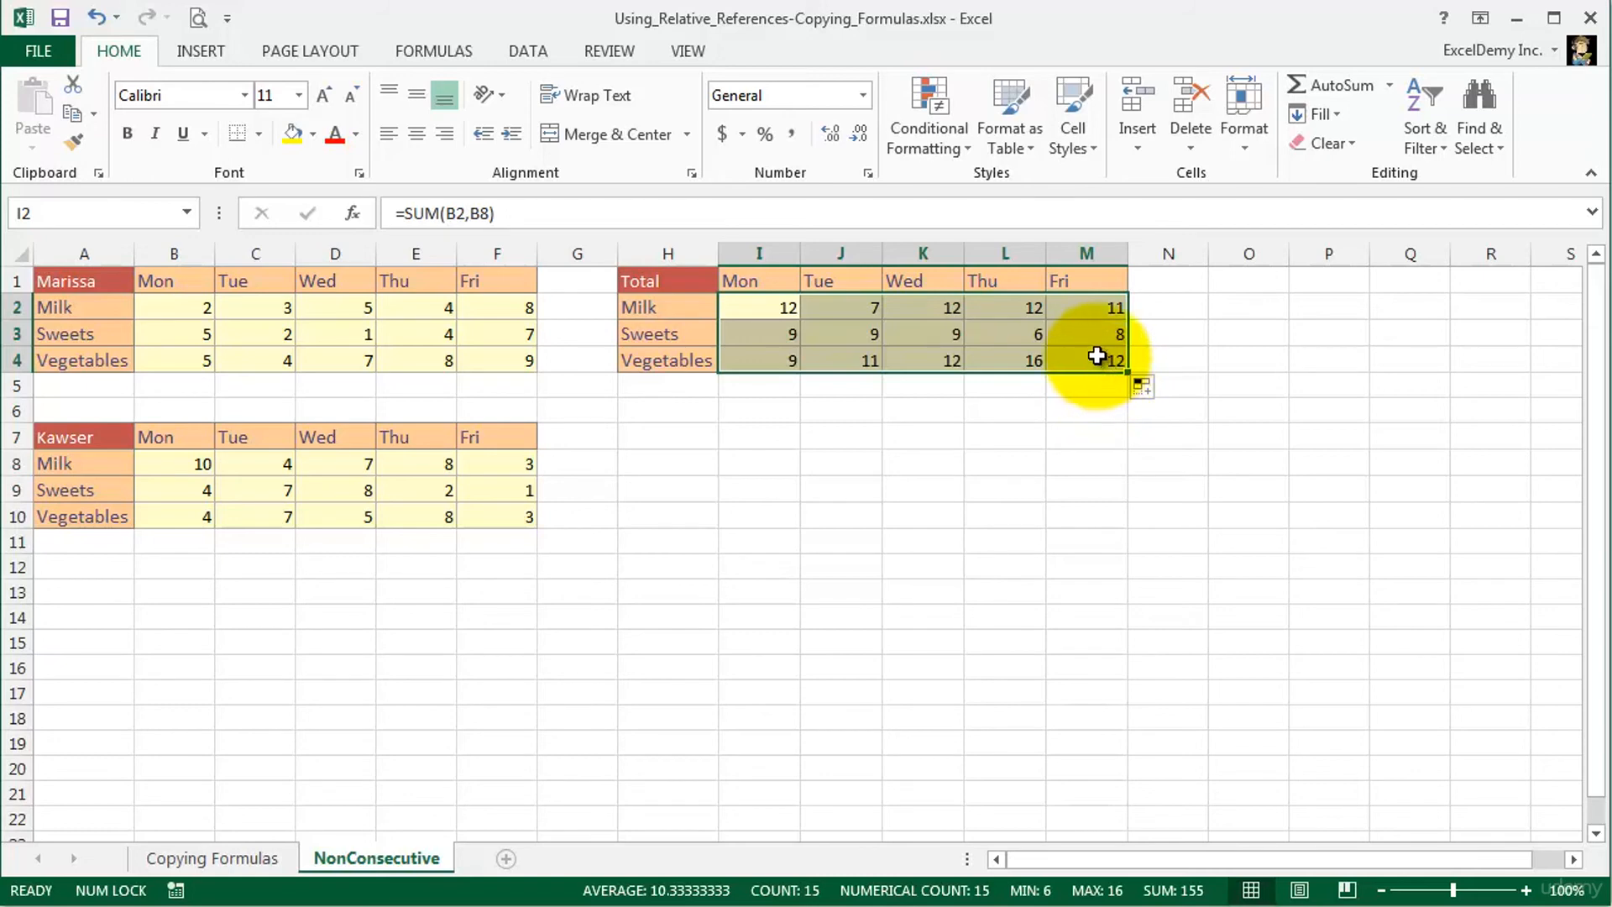
Step: Inspect the cells referenced by the total formulas in M4, K3, J3 and I2, leaving the formulas unchanged
double_click(1097, 356)
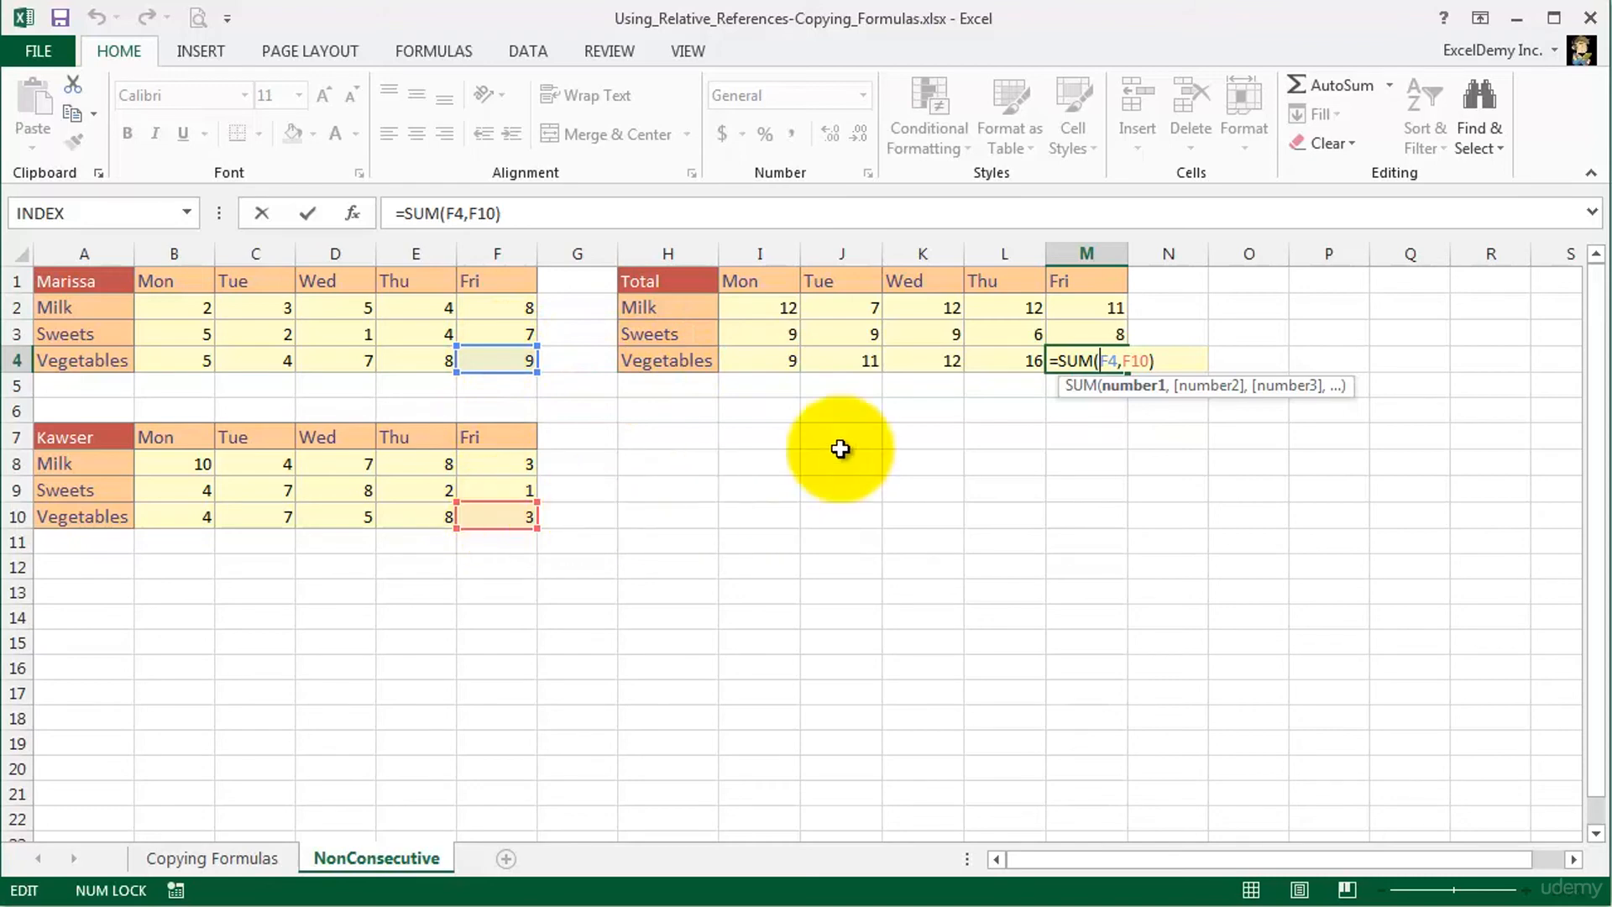
key("Escape")
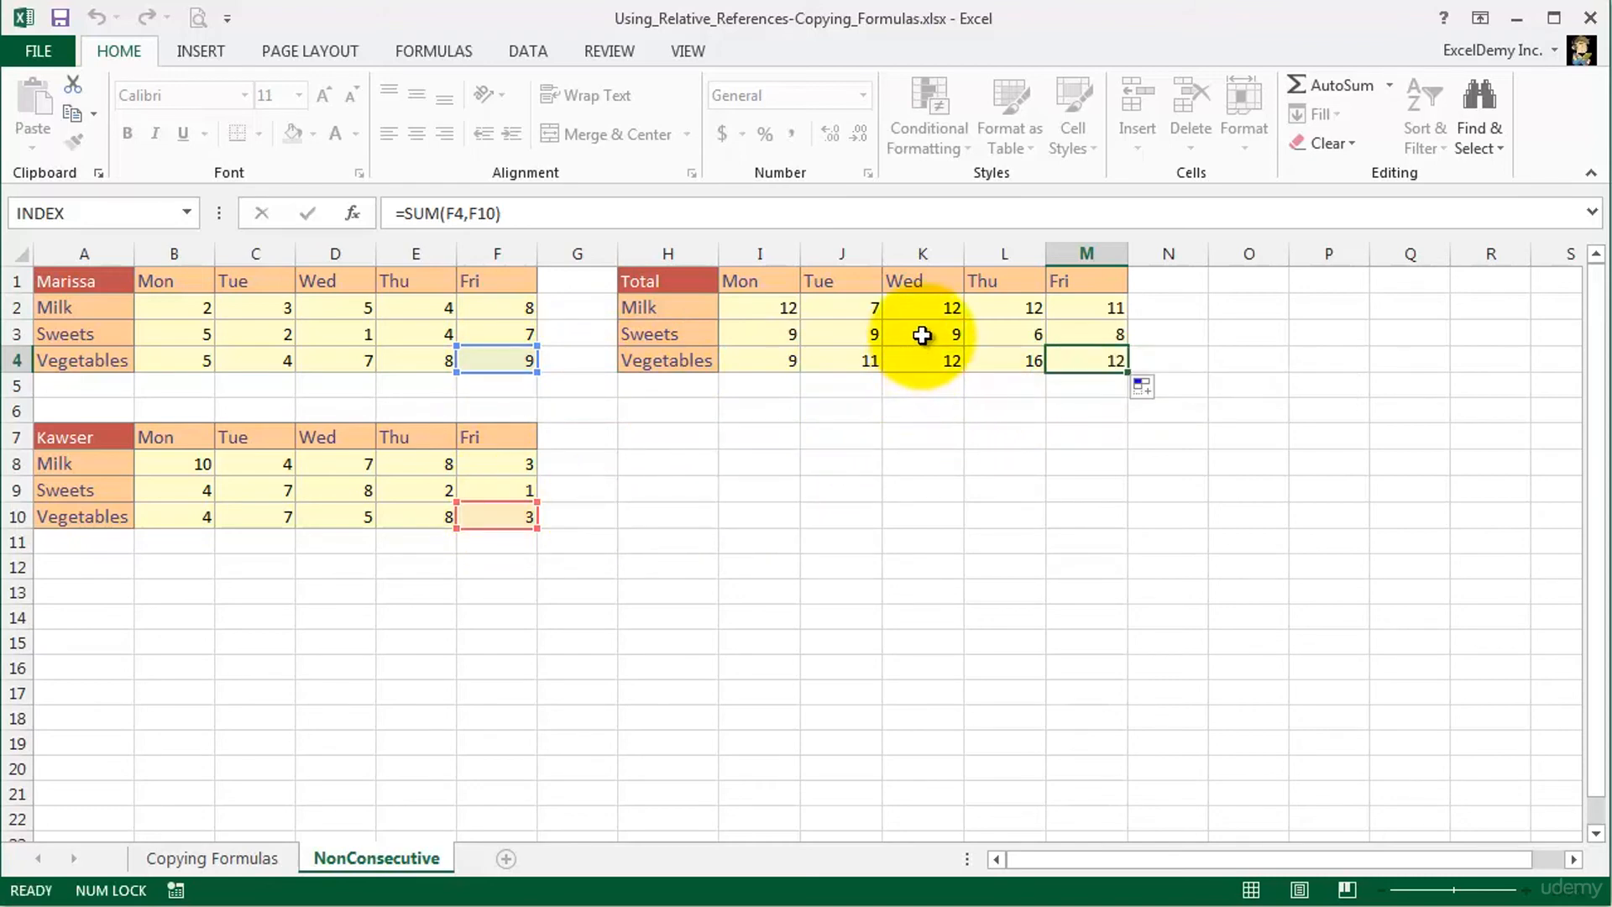
double_click(922, 338)
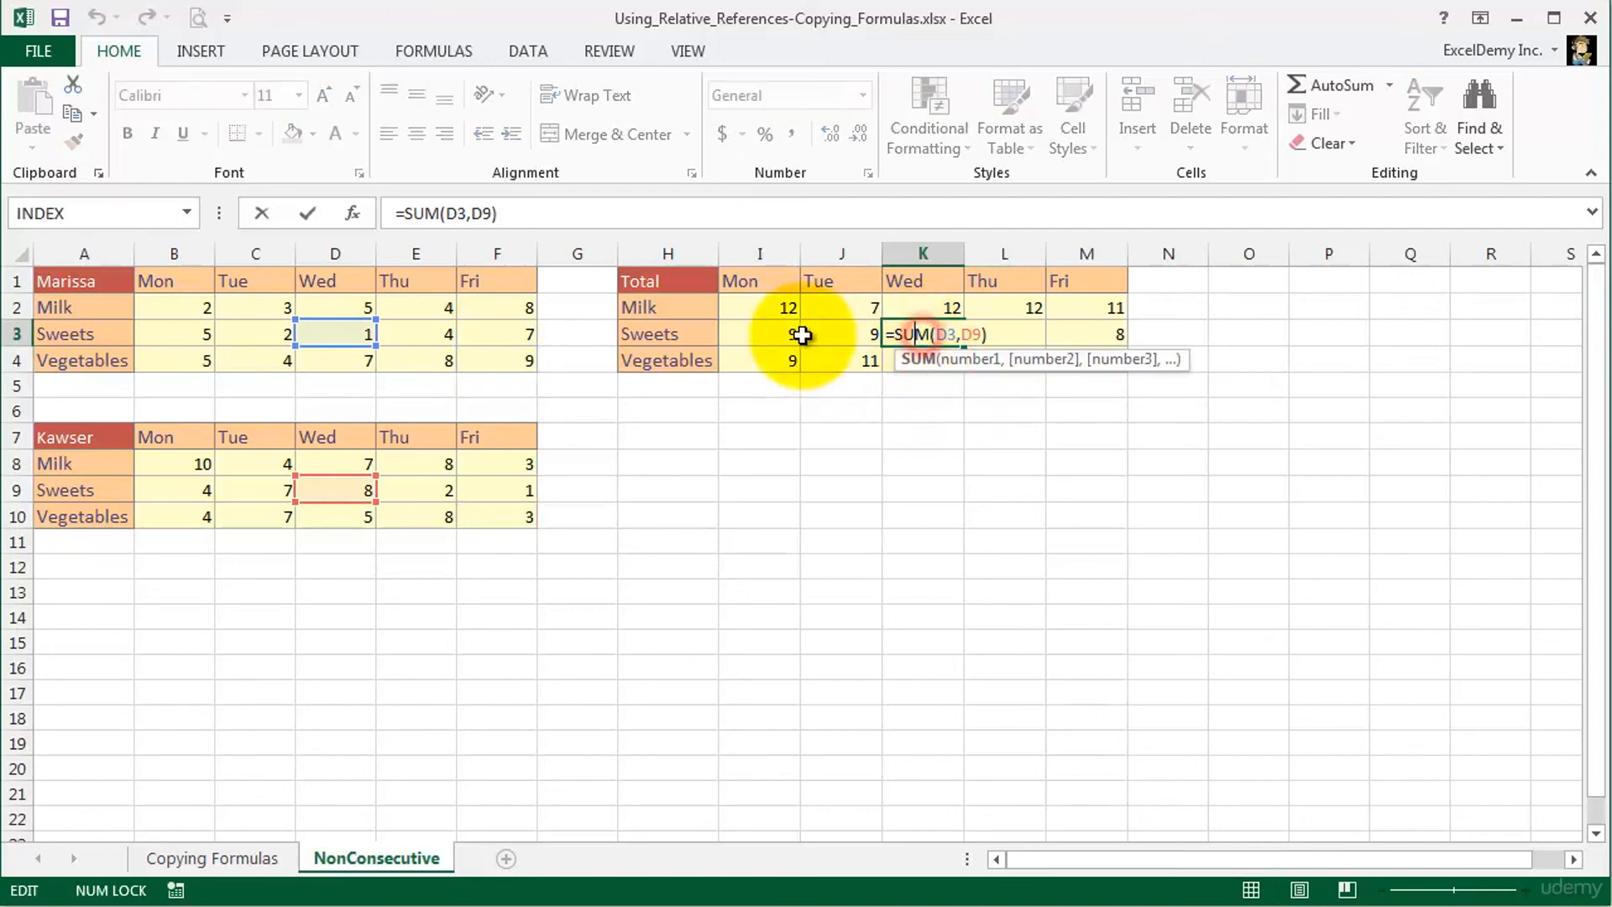
key("Escape")
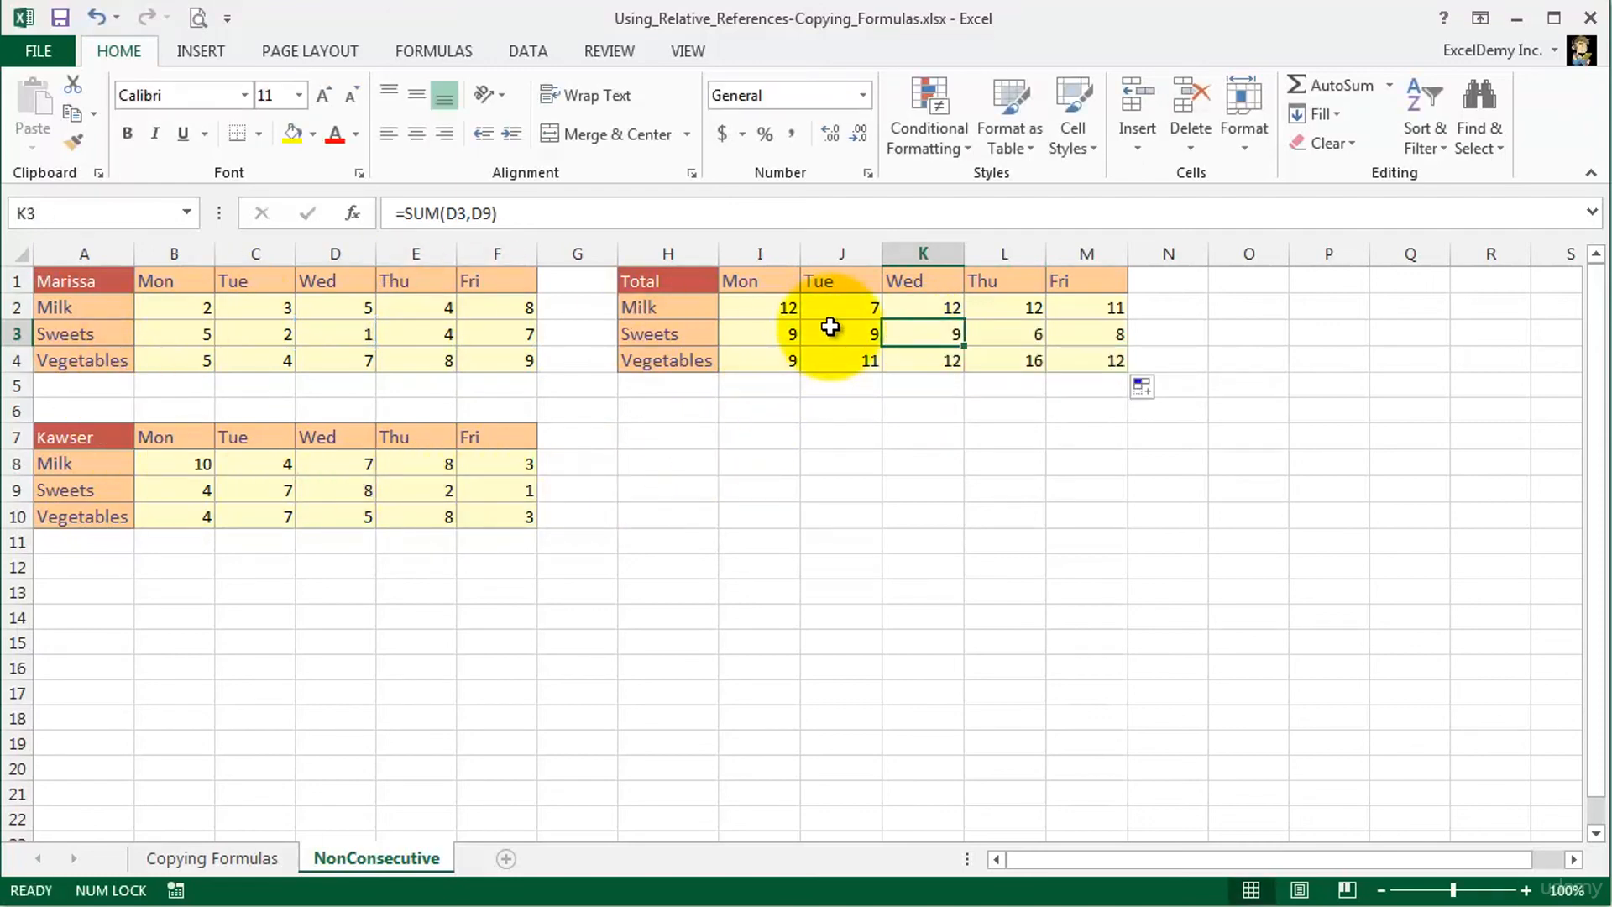
double_click(836, 334)
key("Escape")
double_click(767, 315)
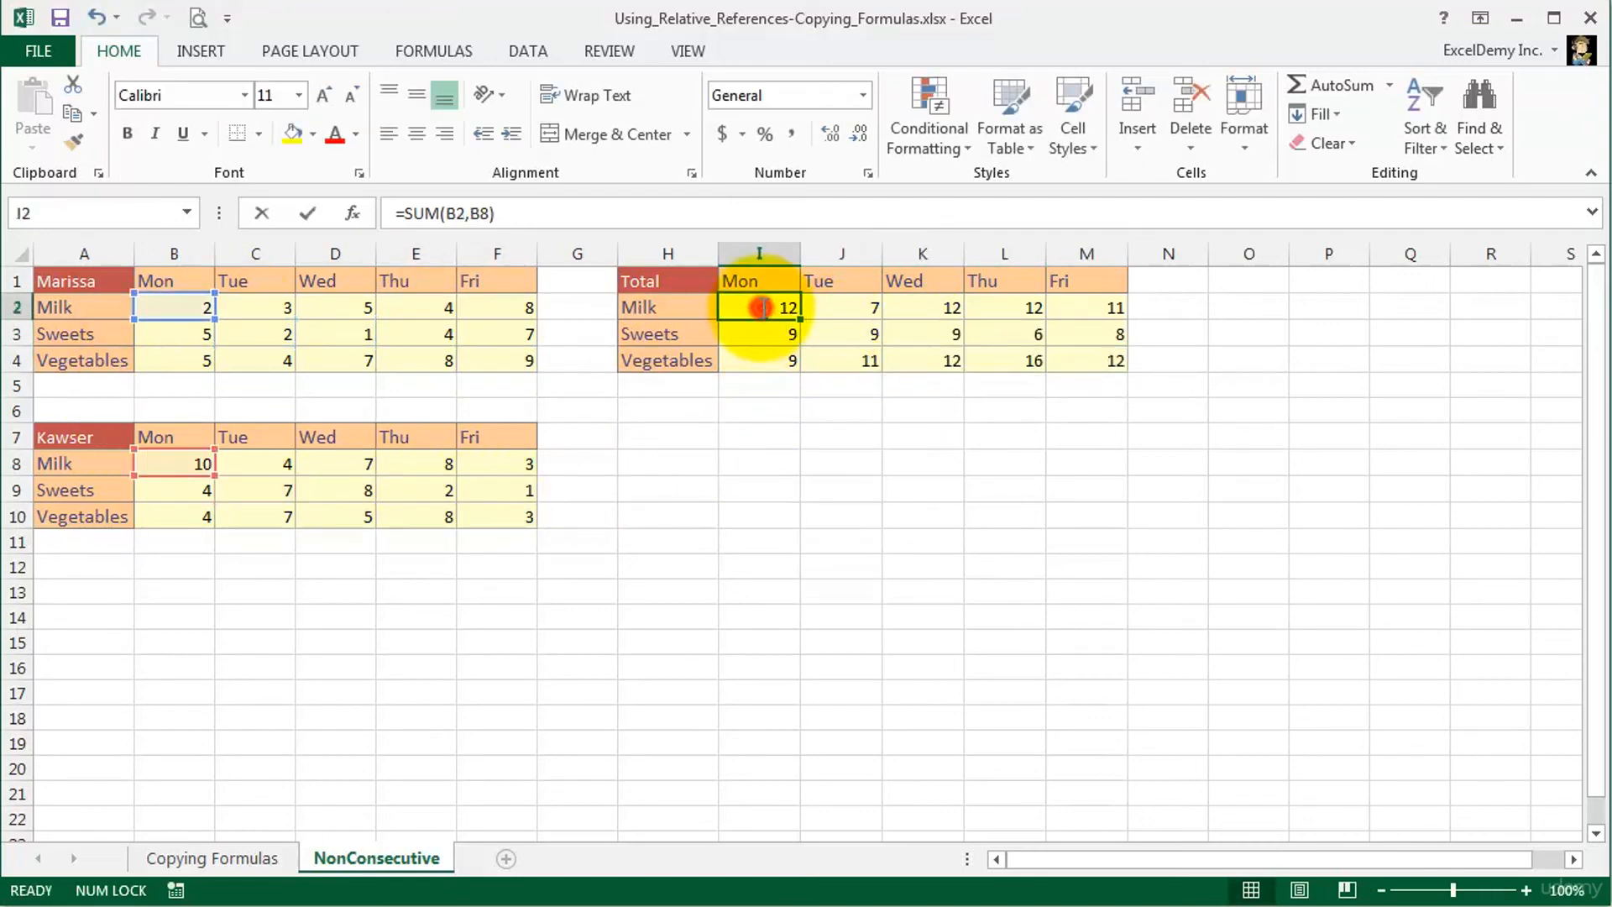
key("Escape")
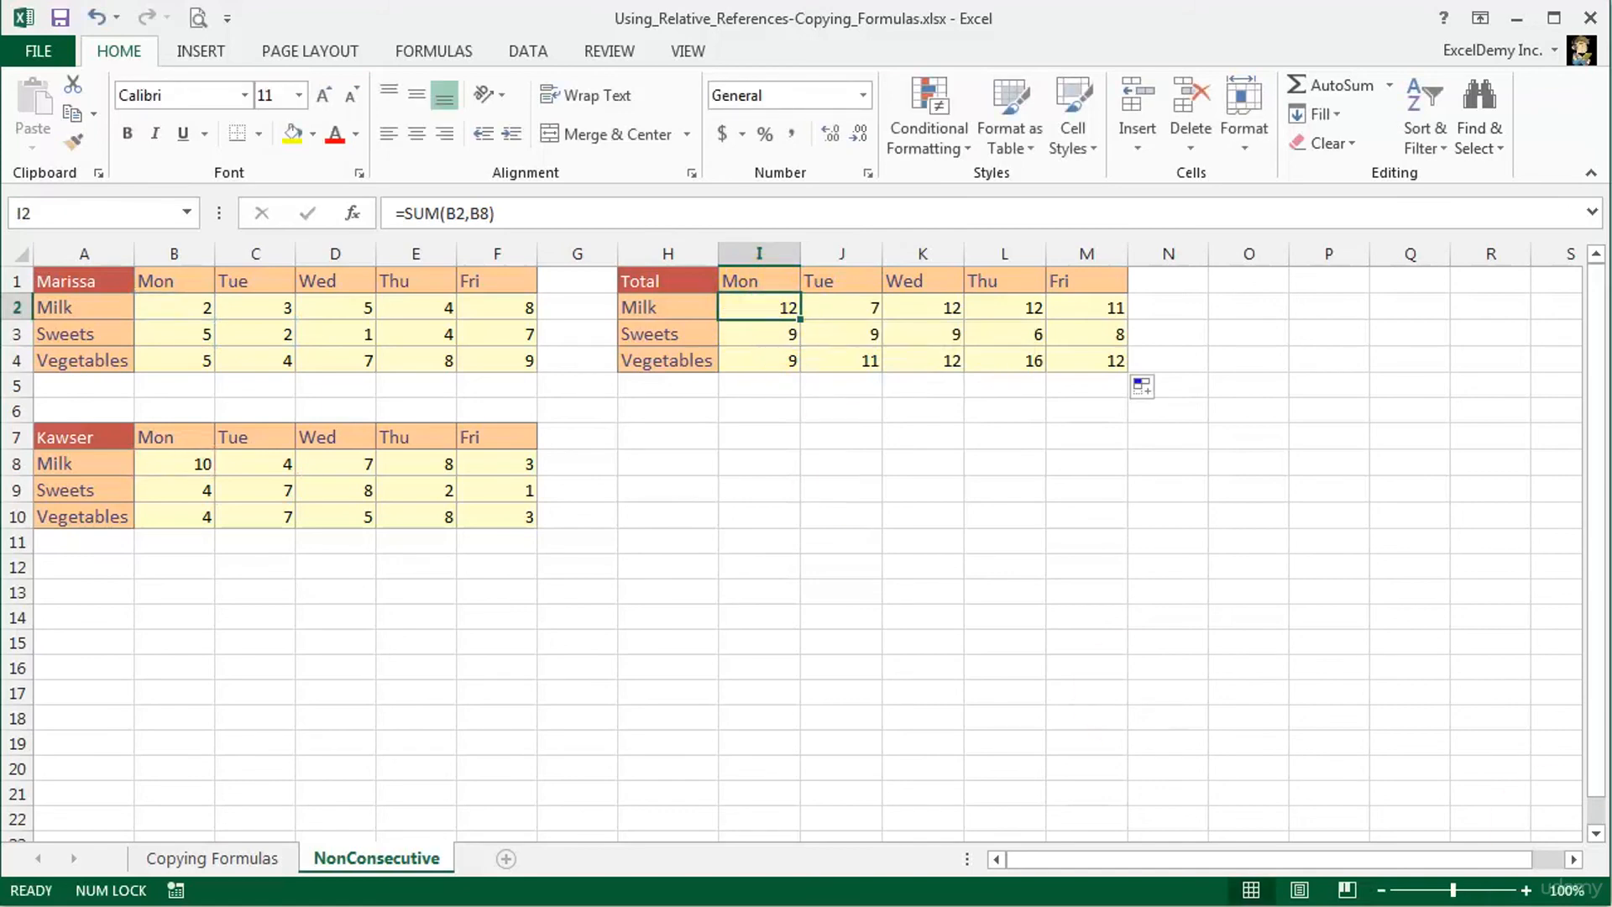